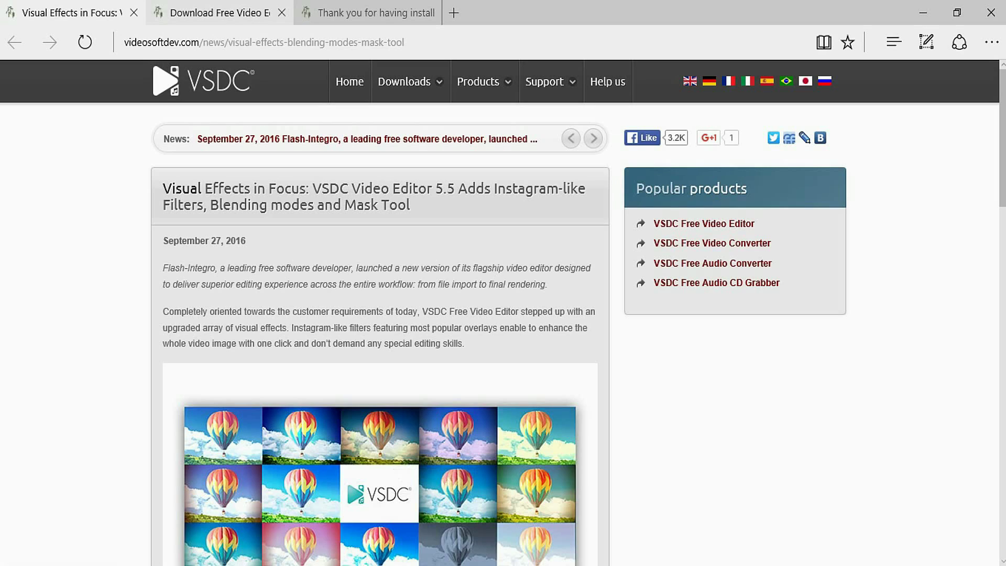
# Review the Free Video Editor download page and the installation thank-you page on the VSDC website.
pyautogui.moveTo(220, 13)
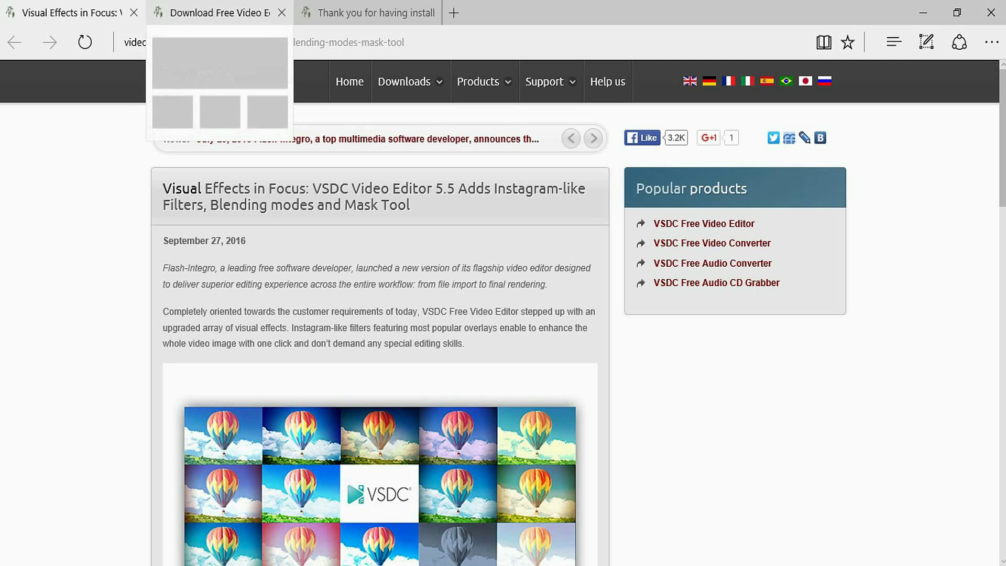
pyautogui.click(220, 13)
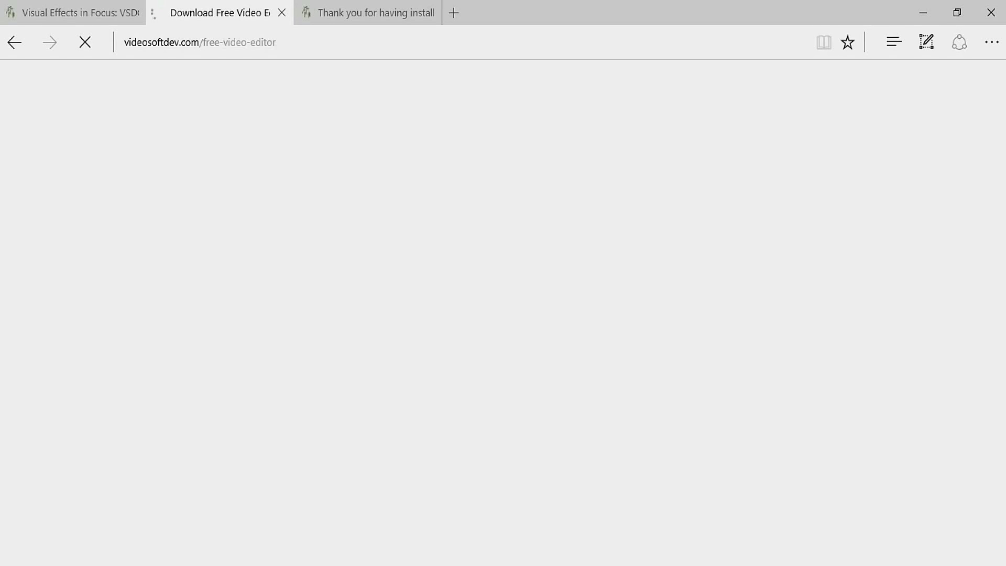
pyautogui.hotkey('ctrl', 'Tab')
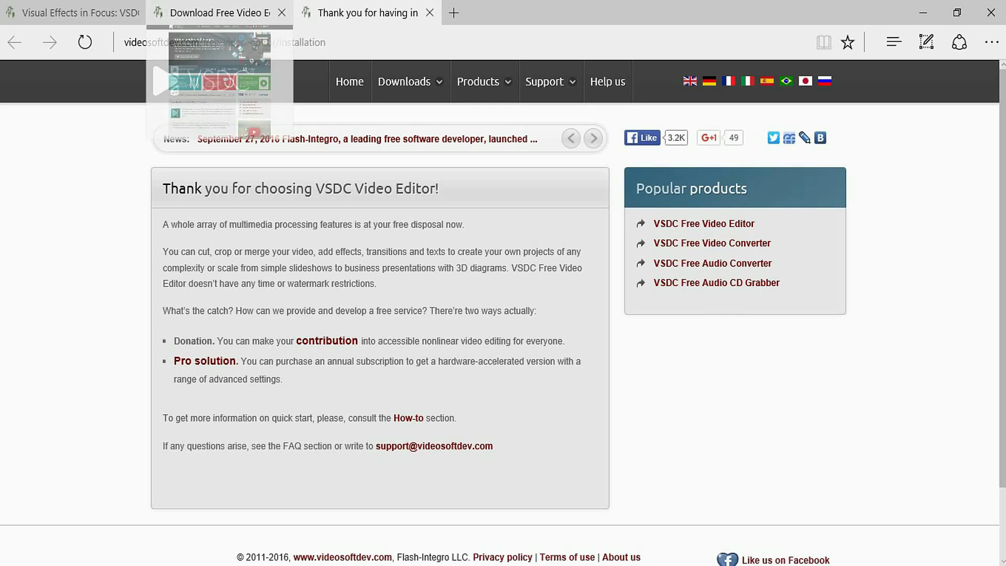
pyautogui.click(215, 12)
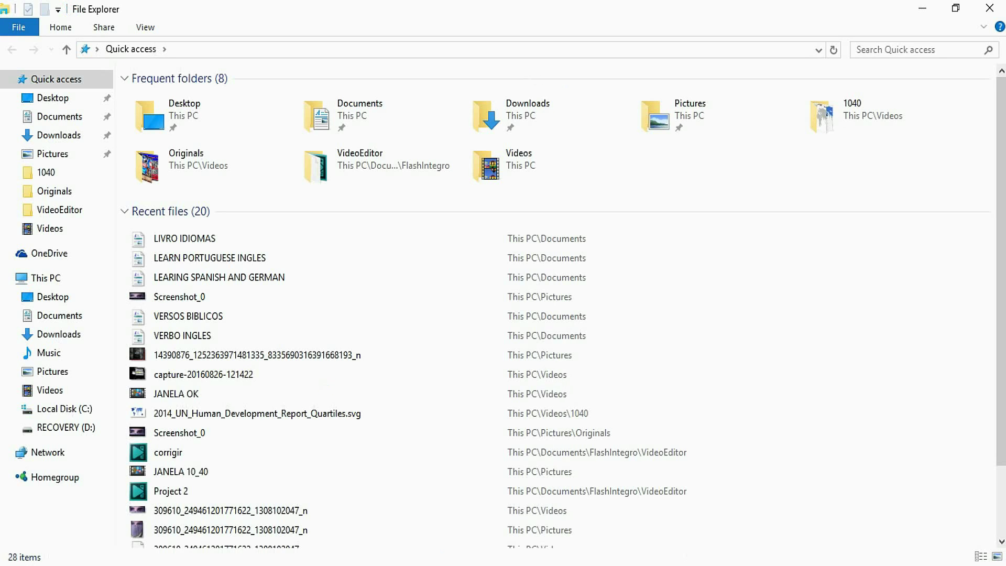
# Try to reinstall the editor from the video_editor (1) installer in Downloads, using English and uninstalling the previous version.
pyautogui.click(68, 141)
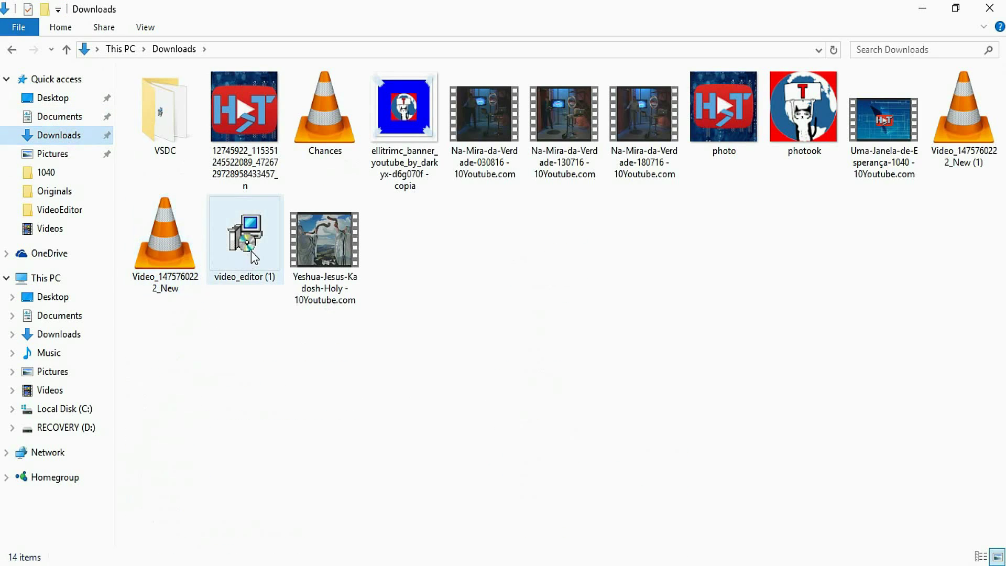
pyautogui.click(253, 240)
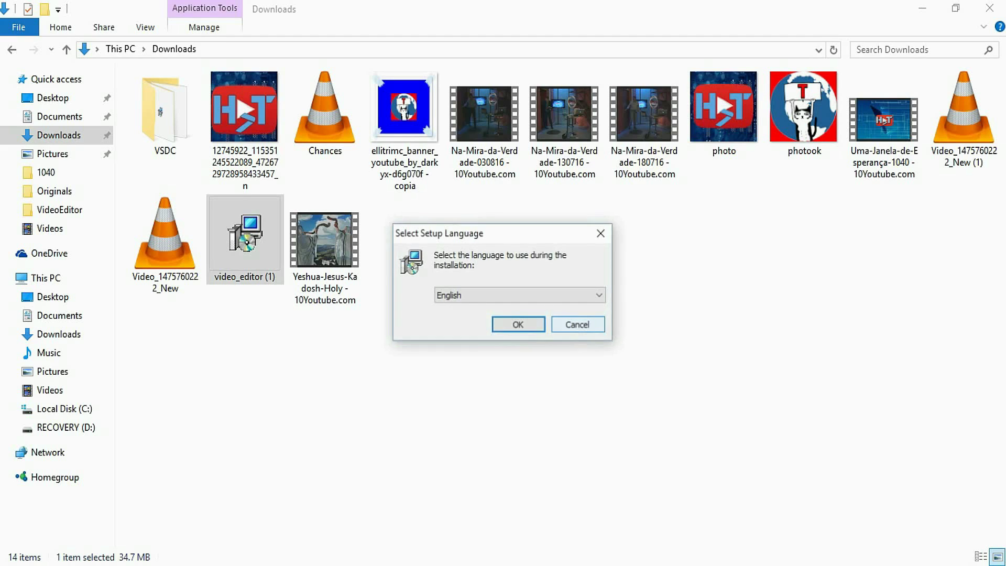
pyautogui.press('Return')
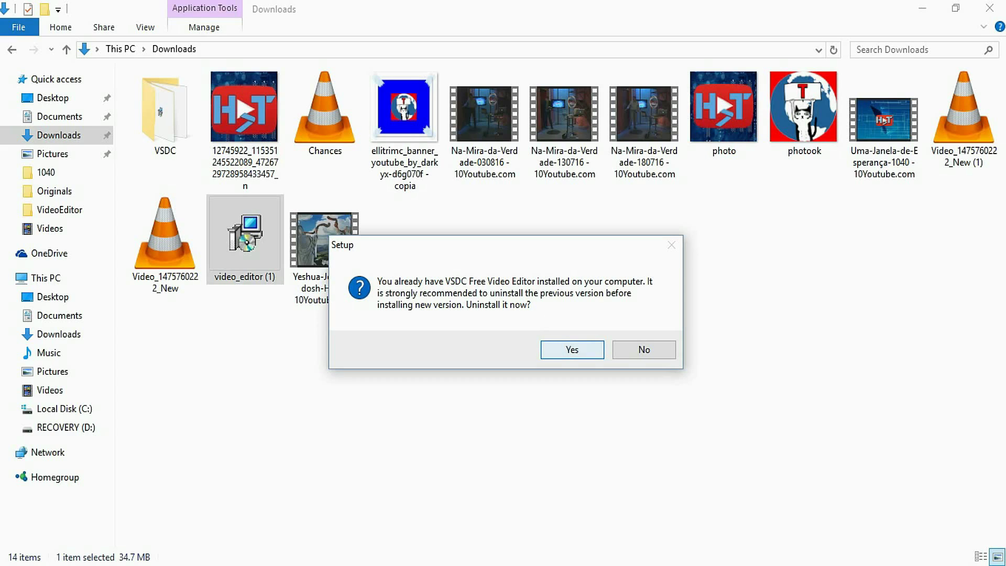
pyautogui.press('Return')
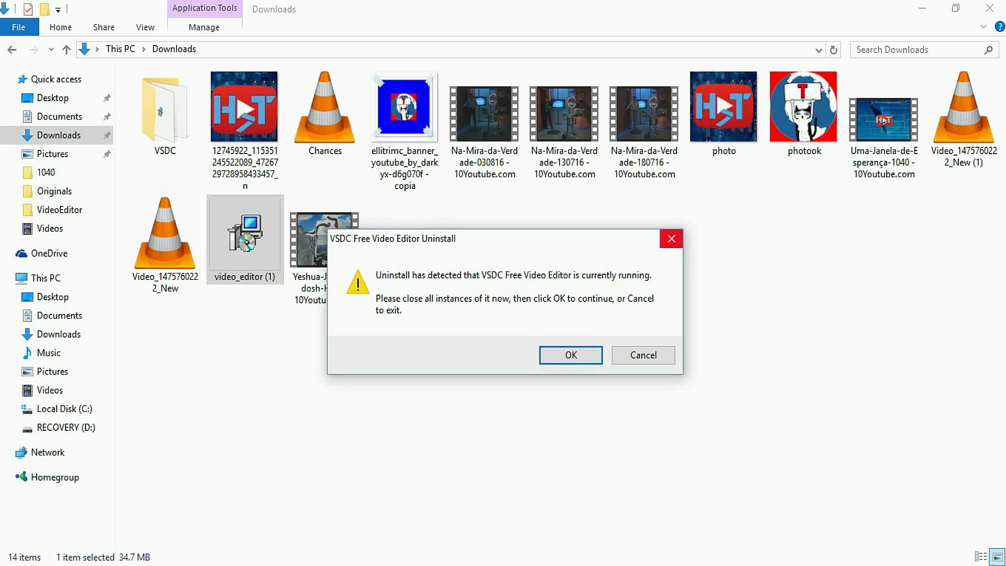
pyautogui.click(671, 239)
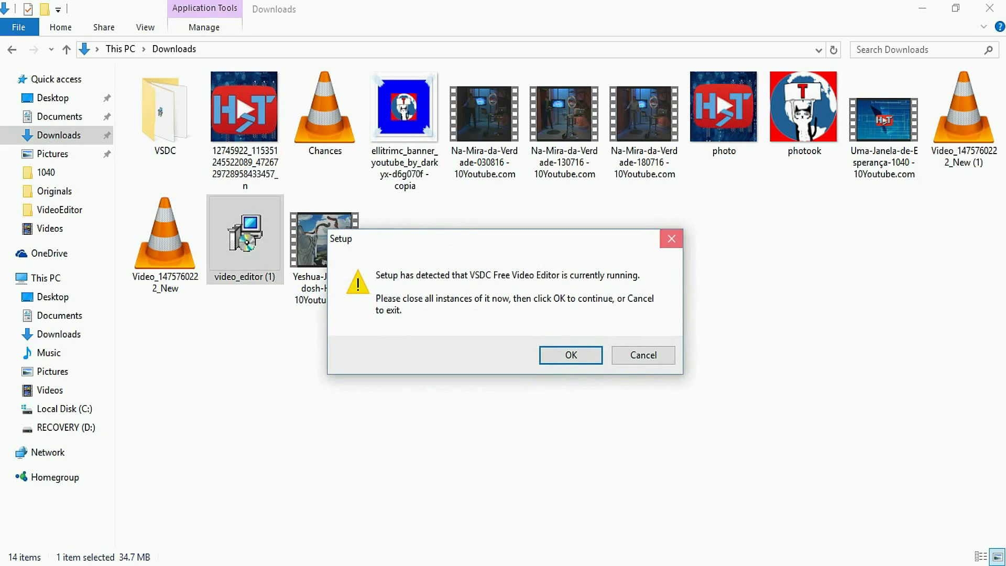
pyautogui.click(671, 239)
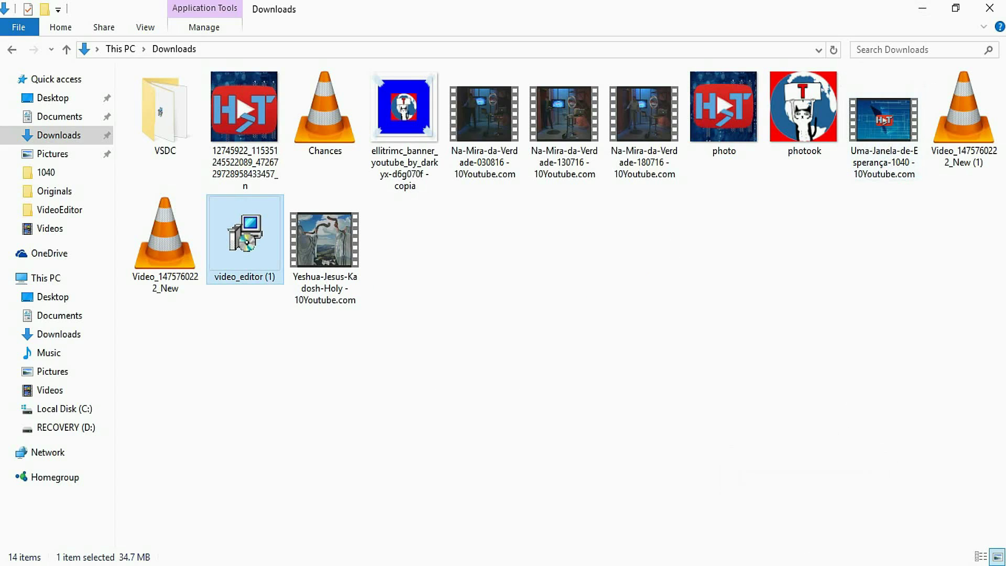
# Close the running VSDC Video Editor and minimize the file explorer and browser windows to reach the desktop.
pyautogui.moveTo(843, 502)
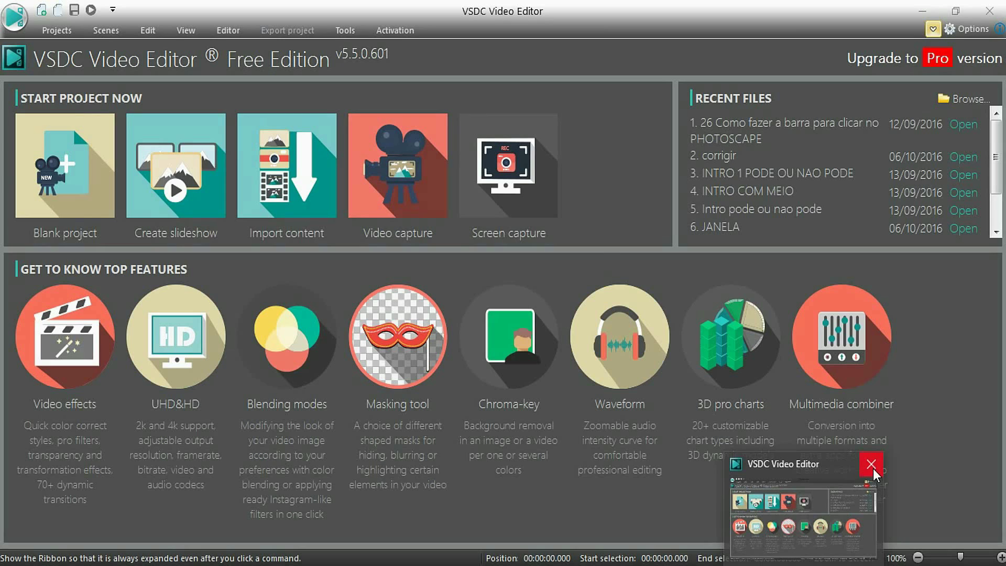
pyautogui.click(872, 466)
pyautogui.click(925, 10)
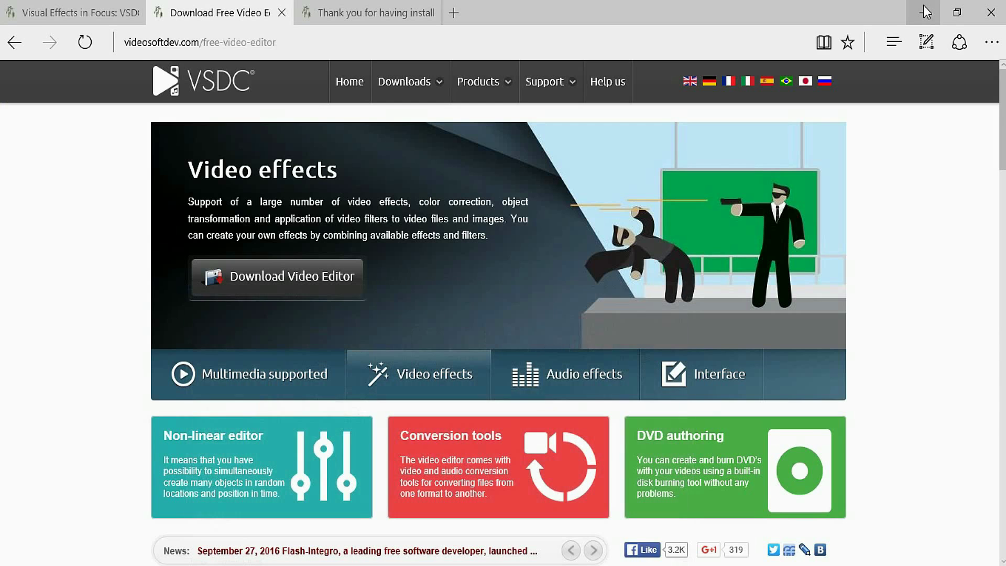
pyautogui.click(923, 12)
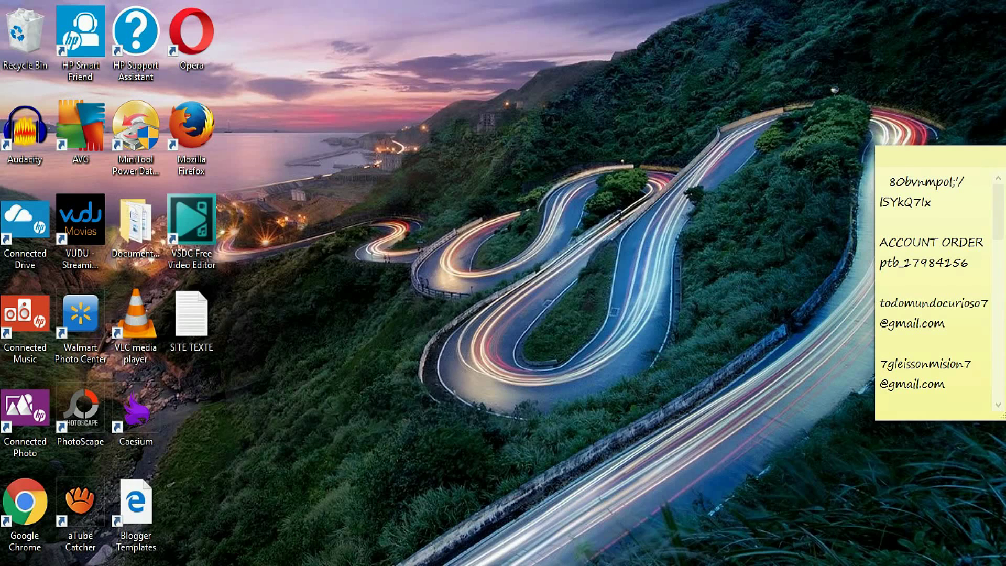
# Launch VSDC Free Video Editor from the desktop, dismissing the Pro offer, and maximize its window.
pyautogui.doubleClick(204, 226)
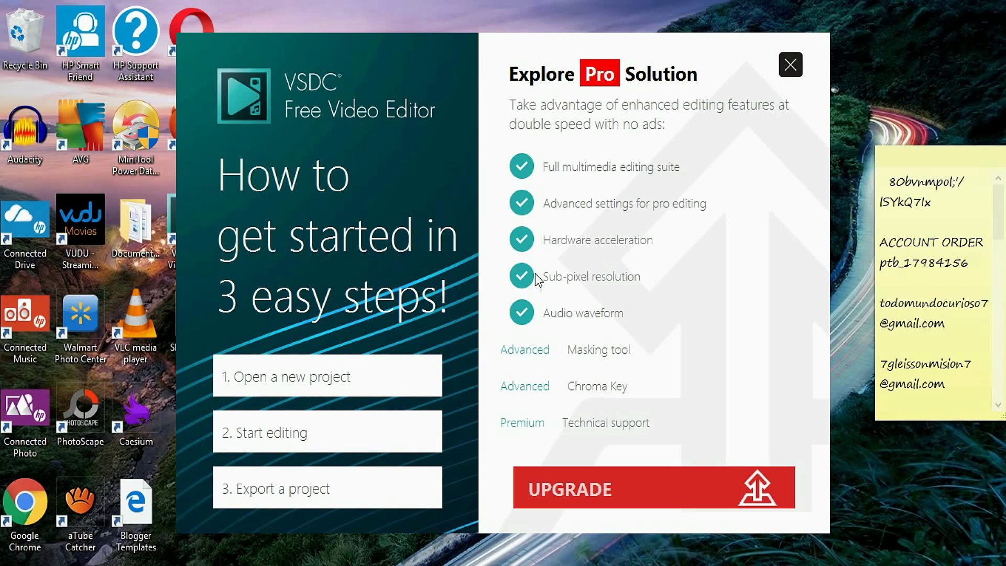
pyautogui.click(790, 65)
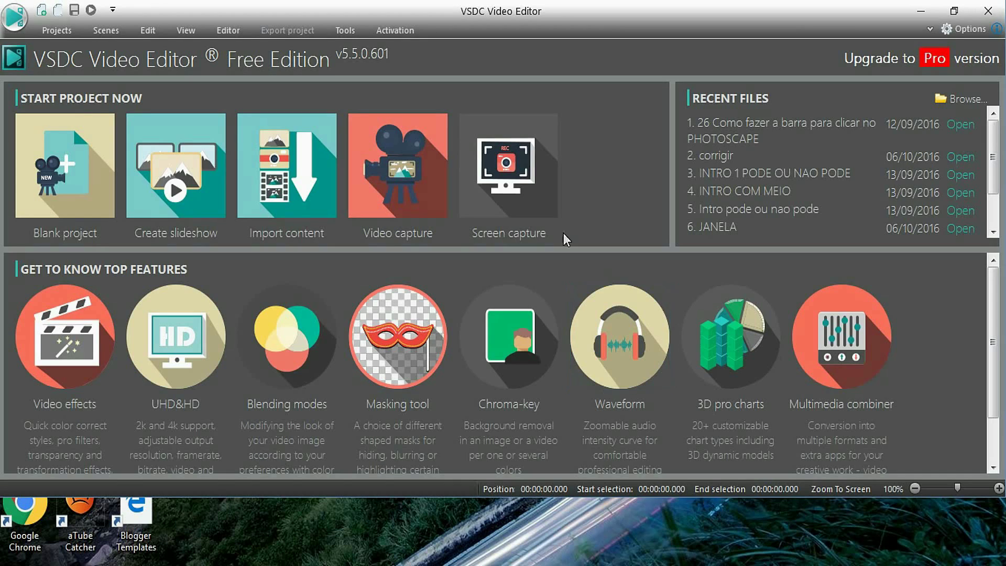
pyautogui.click(955, 11)
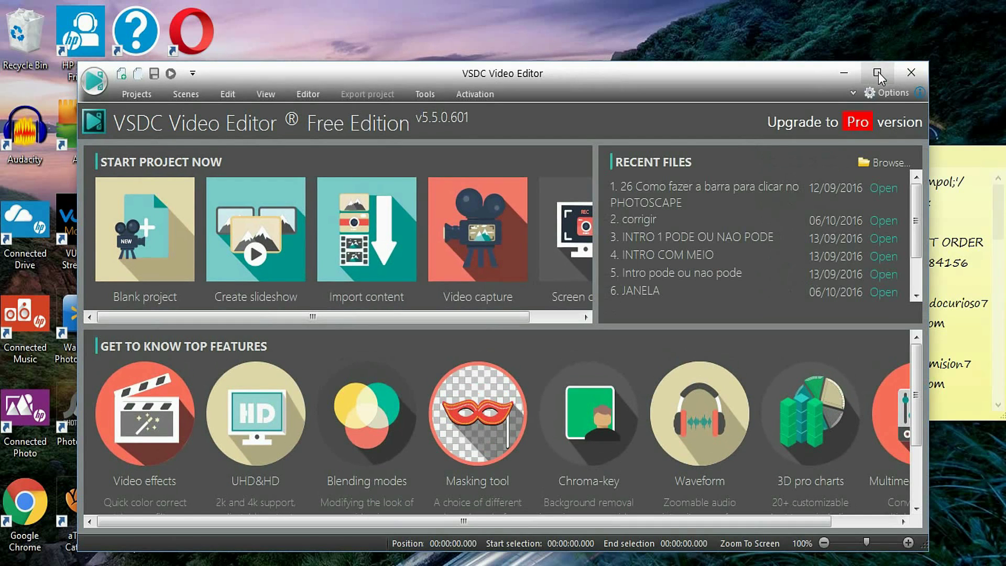
pyautogui.click(879, 71)
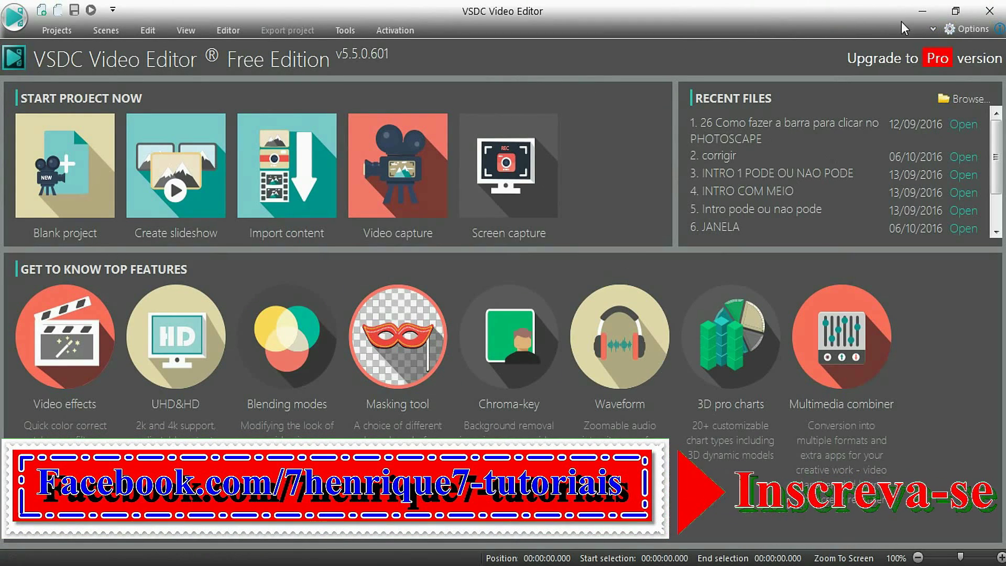
# Look over the program's general options, accept them as they are, and expand the ribbon permanently.
pyautogui.click(958, 33)
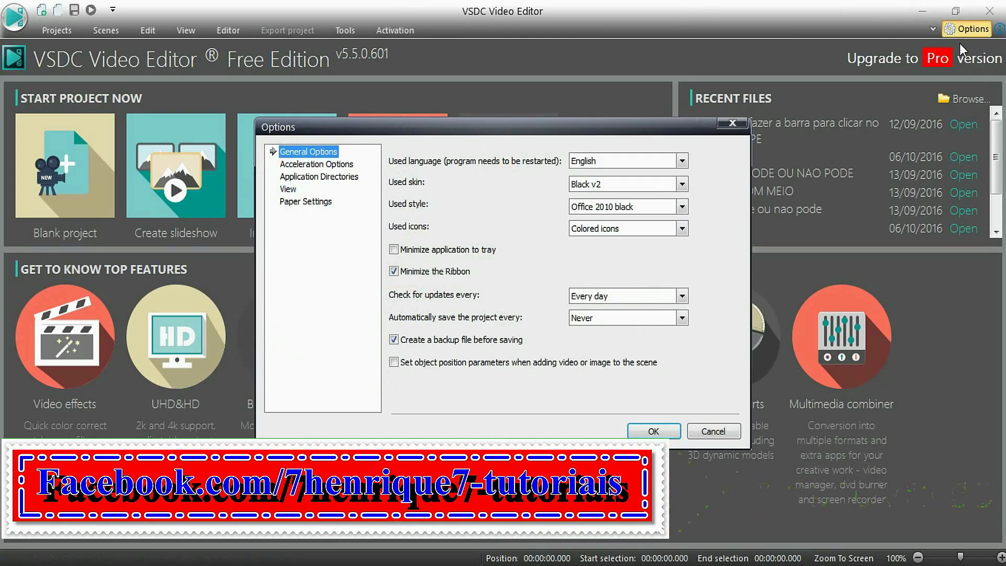
pyautogui.click(653, 431)
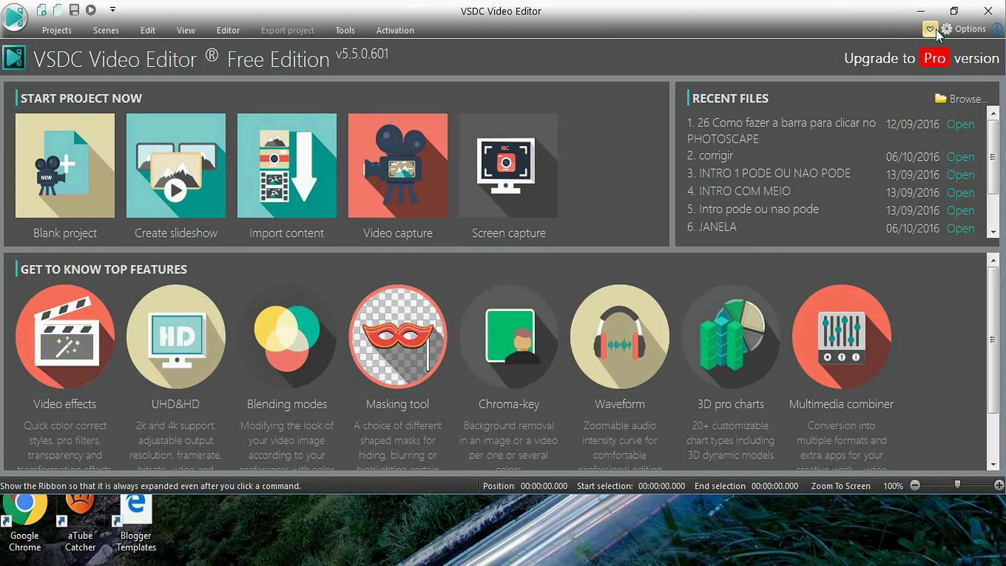
pyautogui.click(931, 29)
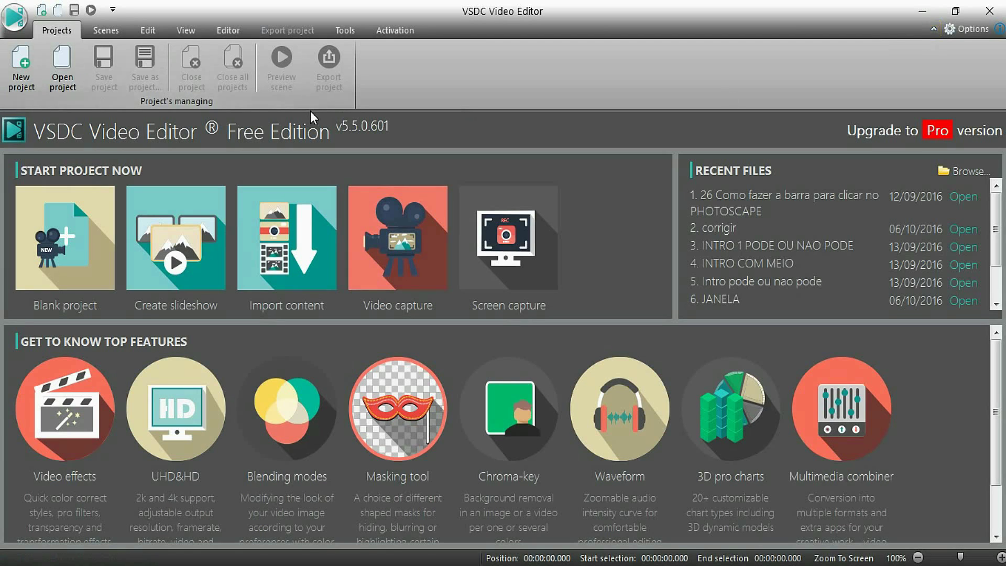
# Start a new project and set its background to the automatic colour after trying dark red.
pyautogui.click(22, 67)
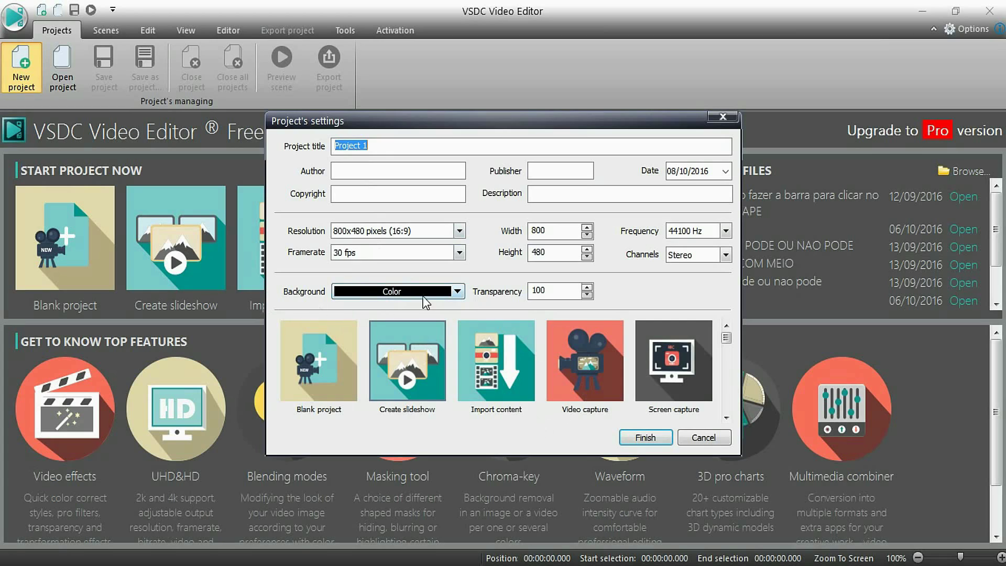
pyautogui.click(459, 291)
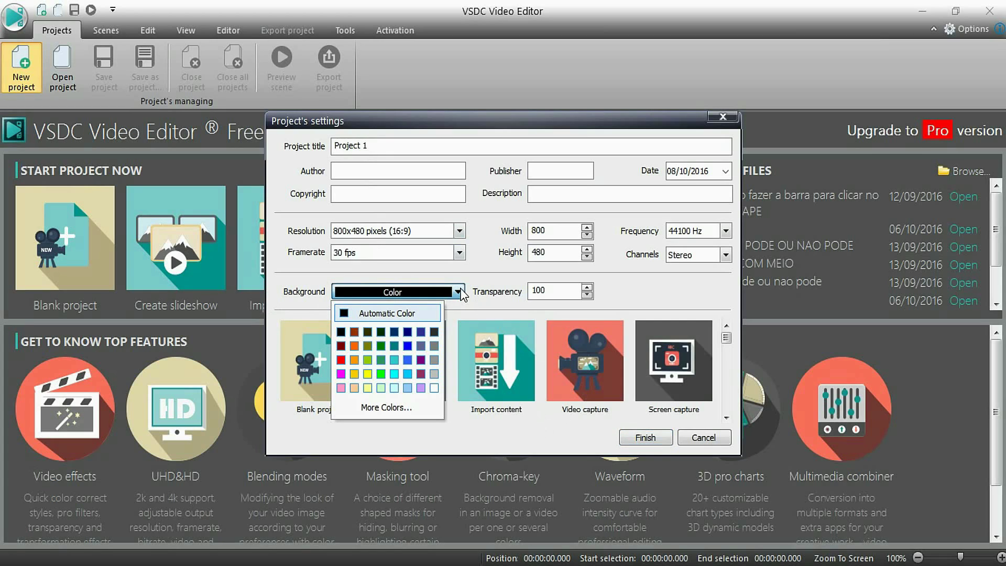
pyautogui.click(302, 295)
pyautogui.click(458, 292)
pyautogui.click(341, 345)
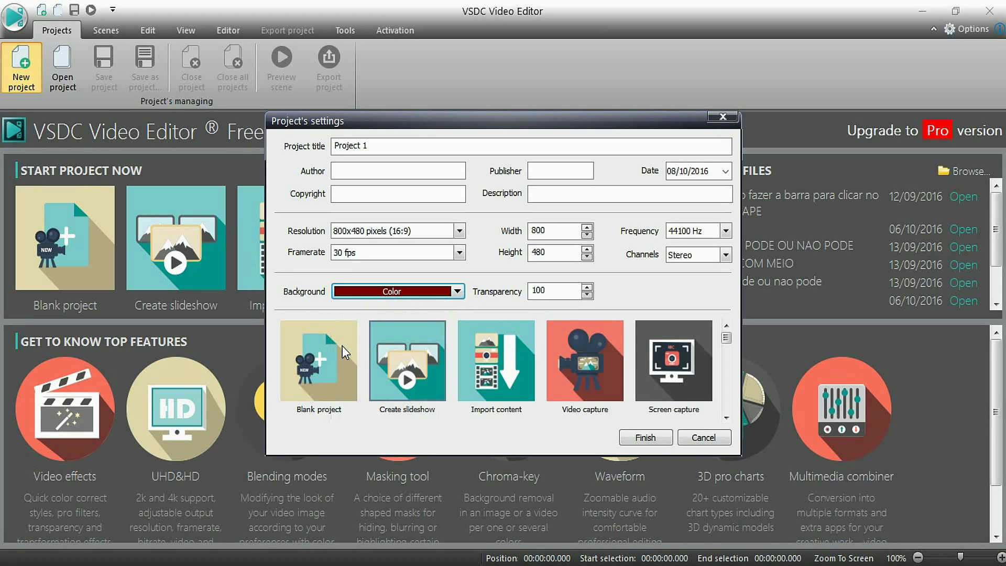
pyautogui.click(458, 292)
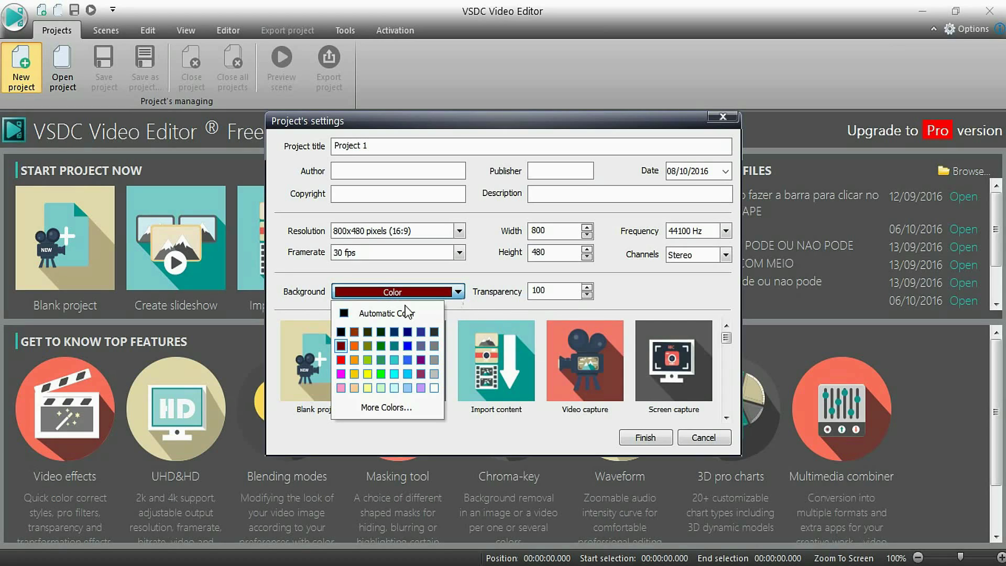
pyautogui.click(345, 313)
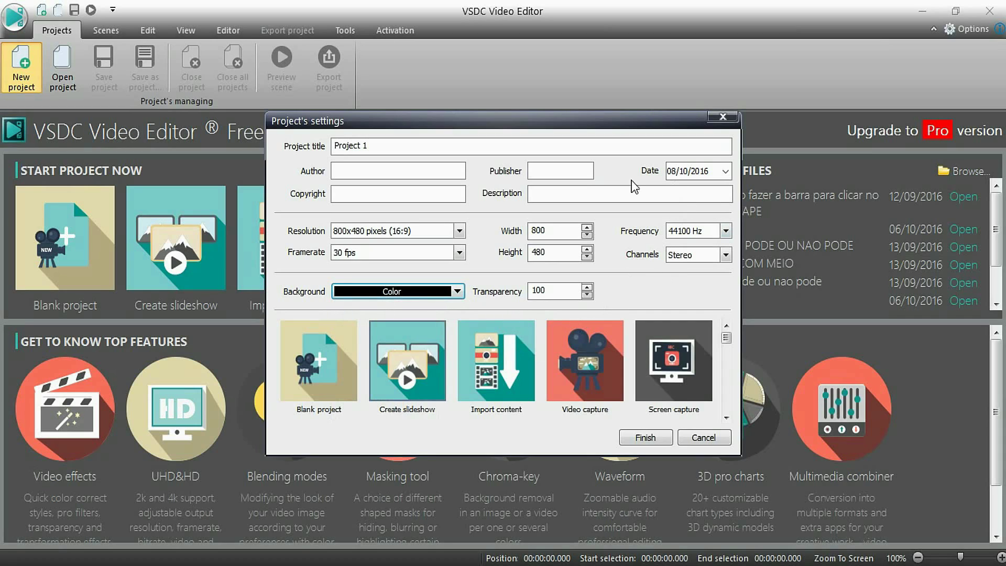
# Create the project with Full HD 1920x1080 pixels (16:9) resolution, a 60 fps framerate and 48000 Hz audio frequency.
pyautogui.click(459, 232)
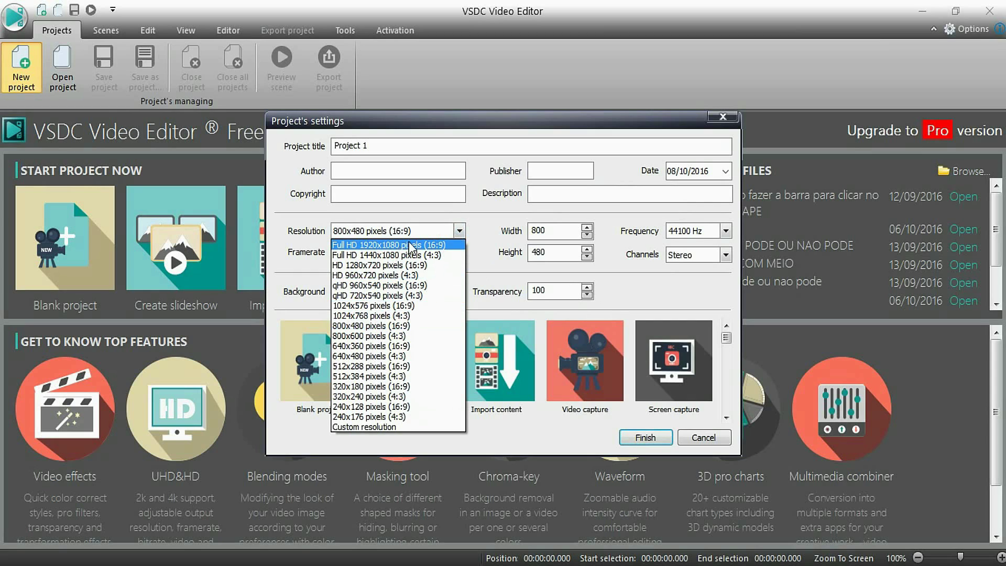
pyautogui.click(410, 245)
pyautogui.click(460, 253)
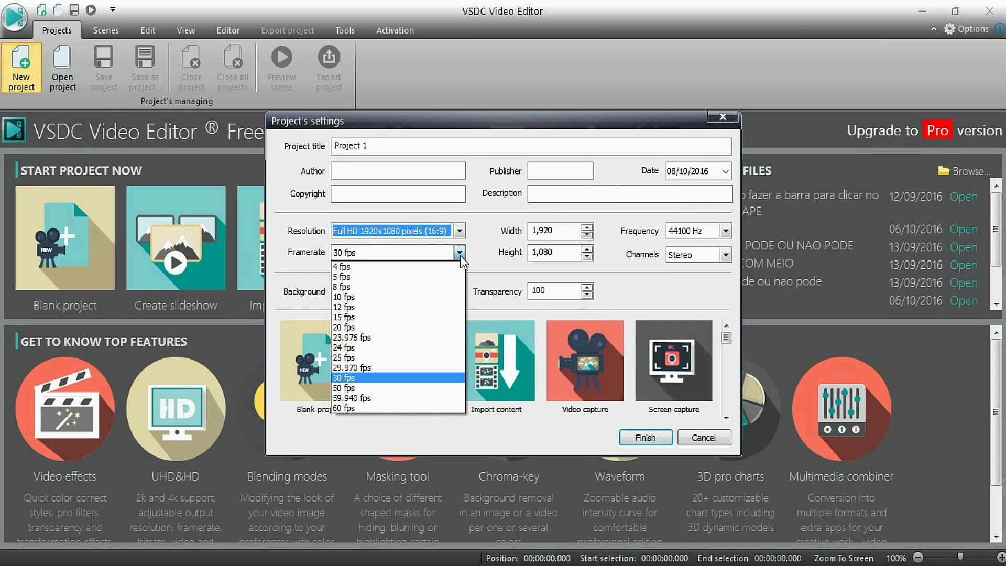
pyautogui.click(398, 408)
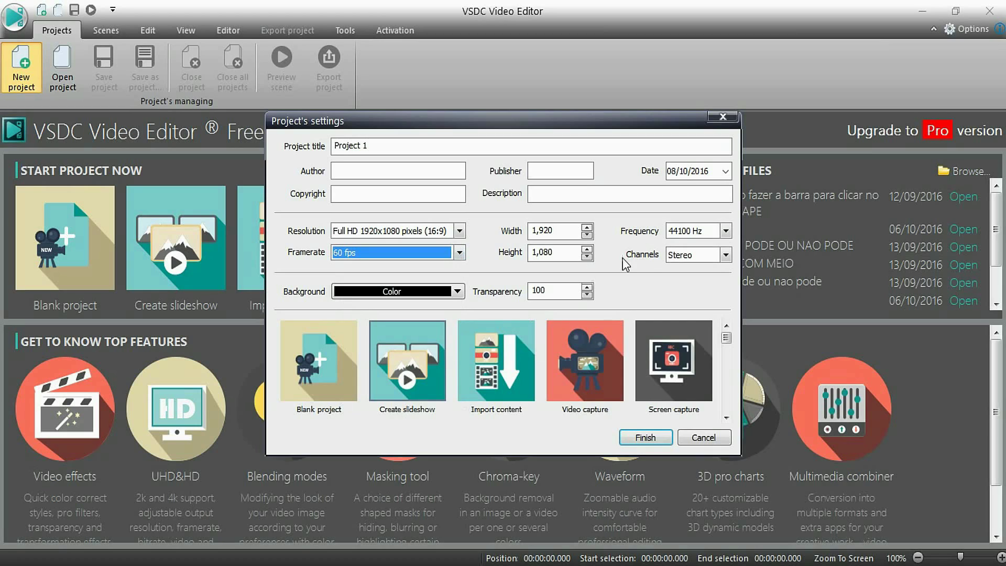
pyautogui.click(726, 231)
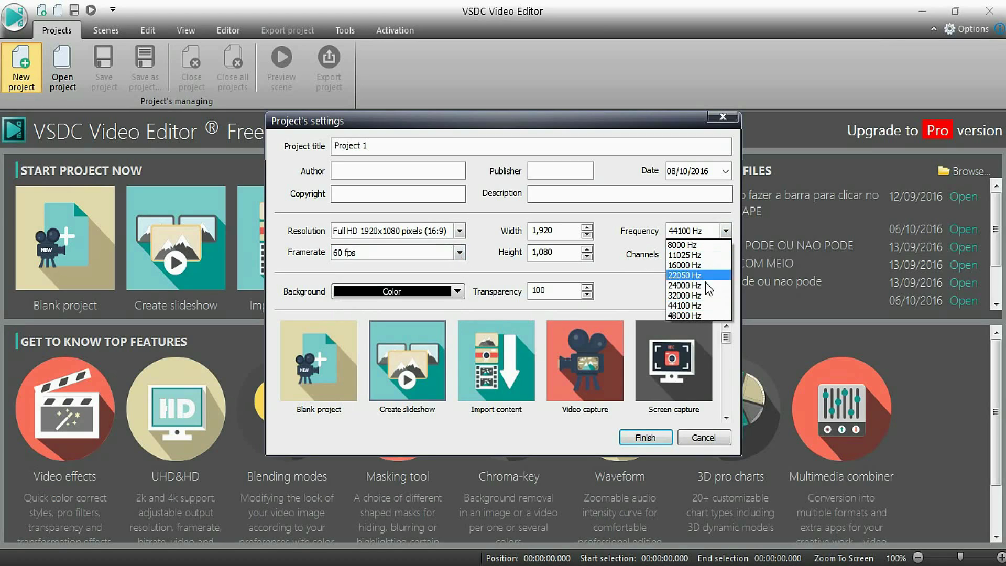
pyautogui.click(687, 316)
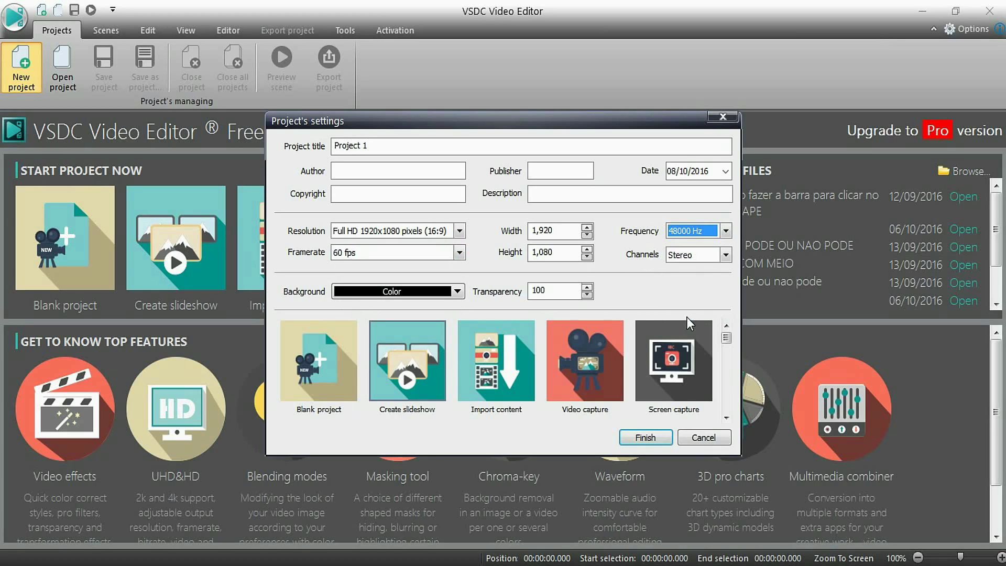
pyautogui.click(646, 438)
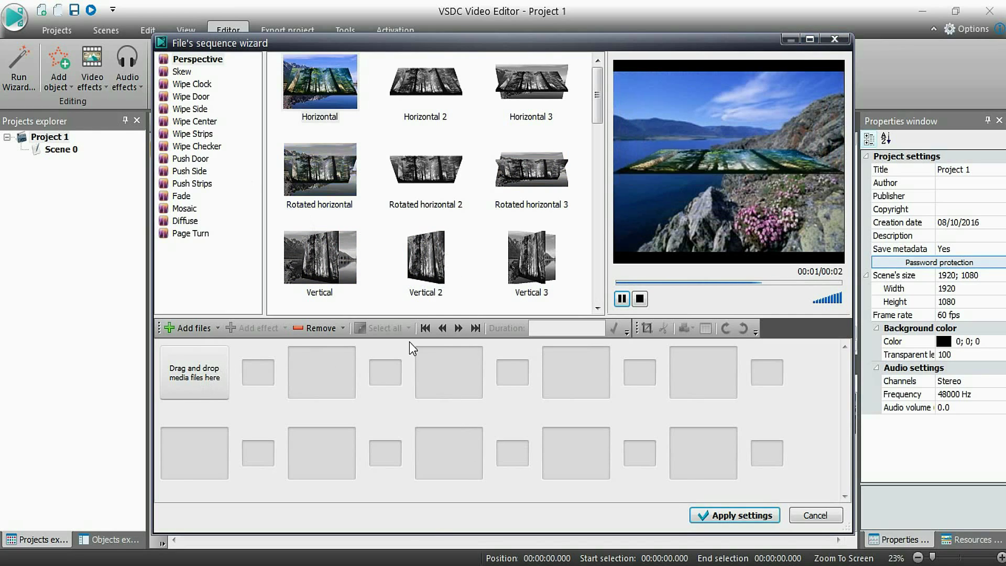
# Add the image 2014_UN_Human_Development_Report_Quartiles.svg from the Videos folder to the file sequence wizard.
pyautogui.click(202, 377)
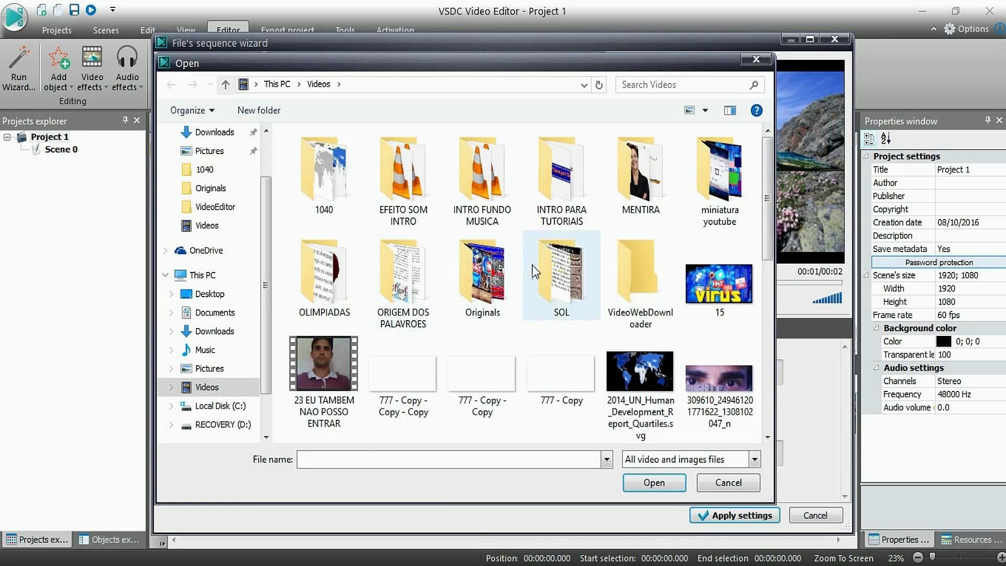
pyautogui.click(661, 367)
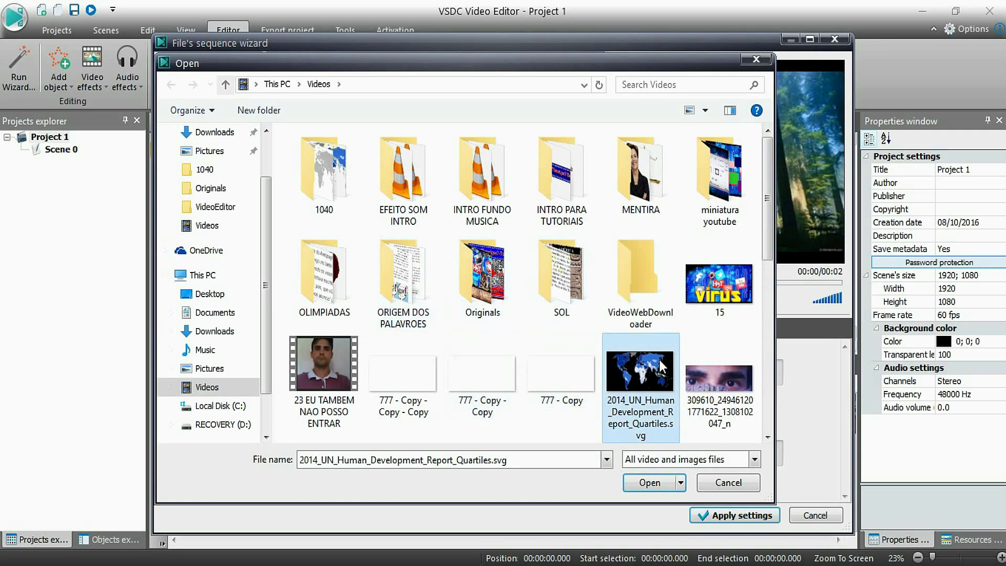
pyautogui.click(663, 483)
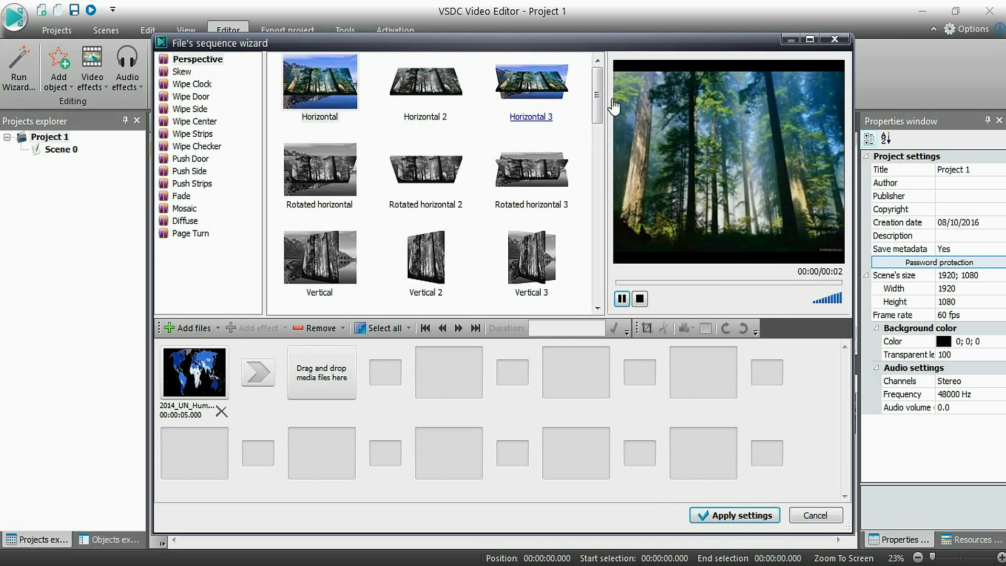
# Select the Perspective transition "Rotated vertical 3 with zooming and rotation" in the file sequence wizard.
pyautogui.moveTo(598, 103); pyautogui.dragTo(602, 293)
pyautogui.click(538, 264)
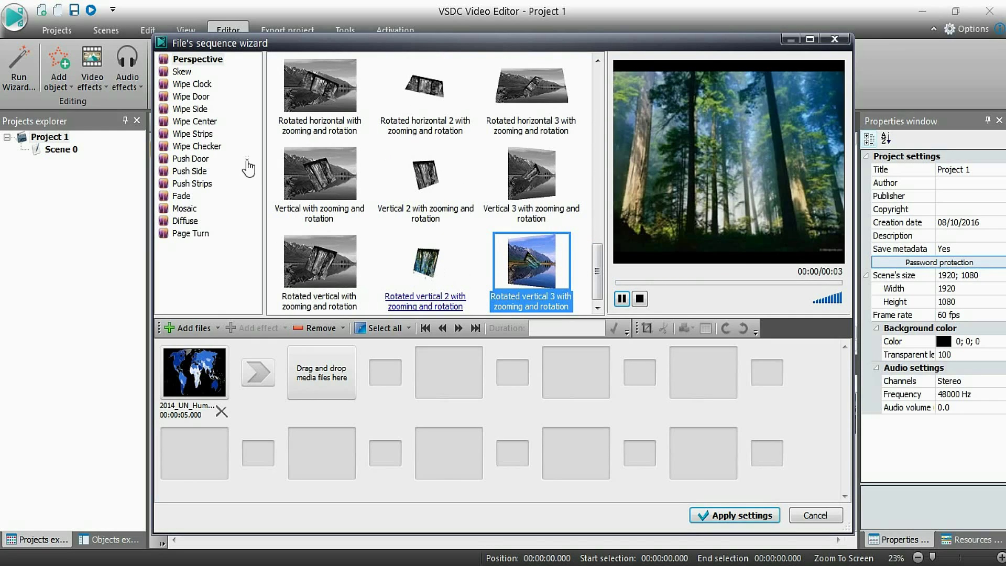
# Preview the Wipe Center Box In transition, select Page Turn "Right-bottom to left-top with 8x8 grid", and apply the sequence wizard settings.
pyautogui.press('Left')
pyautogui.click(184, 121)
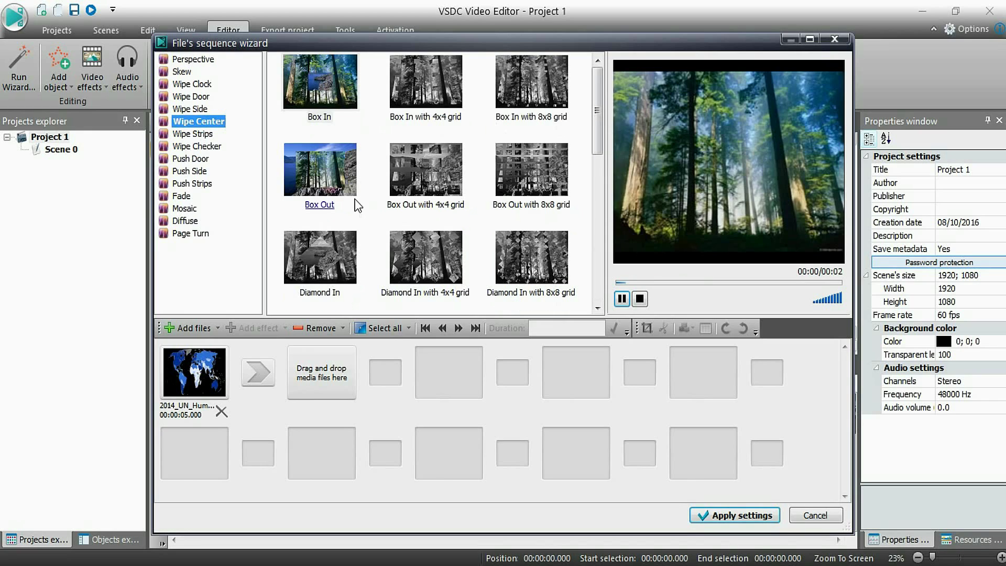
pyautogui.click(335, 80)
pyautogui.click(336, 82)
pyautogui.click(192, 234)
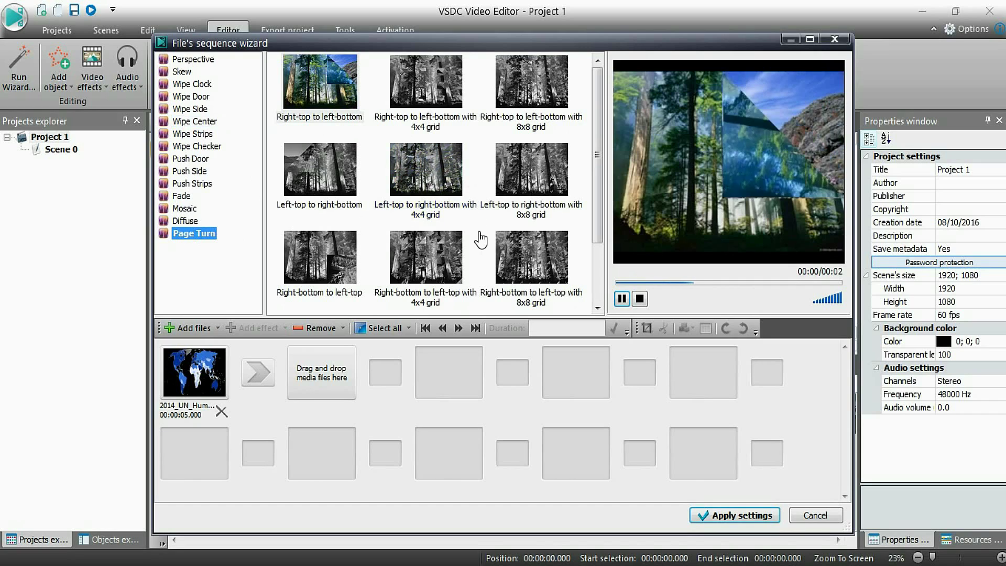
pyautogui.click(438, 261)
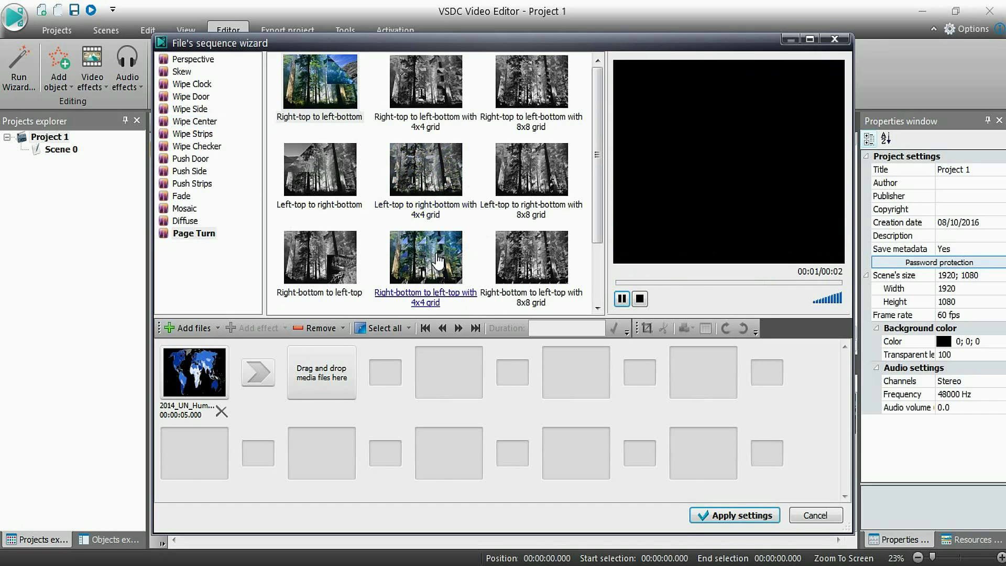
pyautogui.click(499, 264)
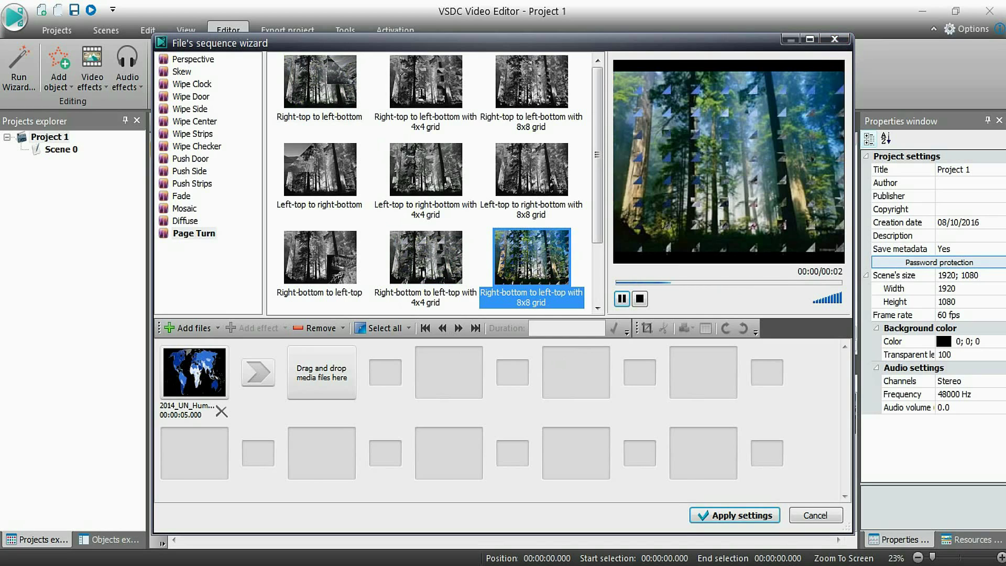
pyautogui.click(729, 519)
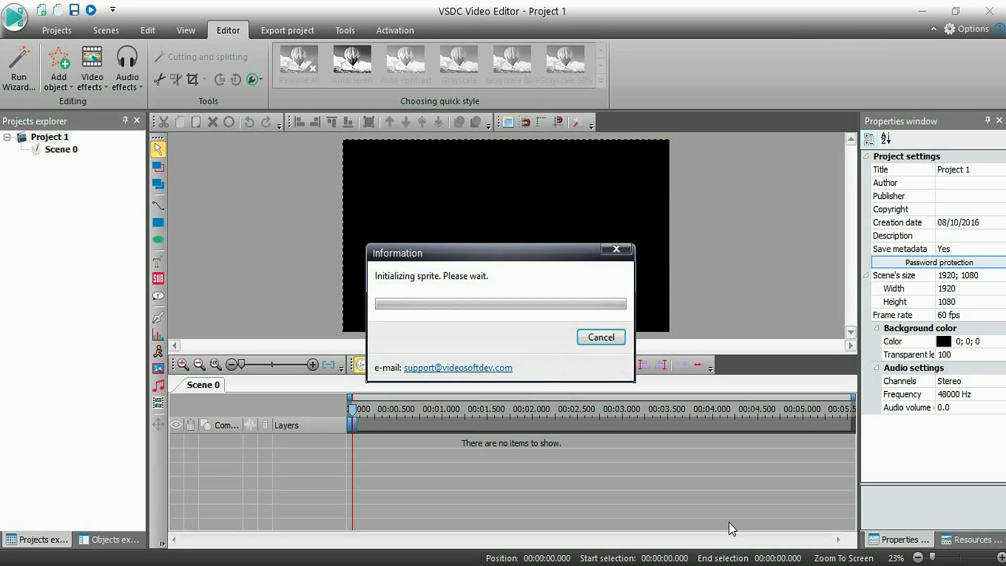
# Inspect the contents of the wizard-made sprite and delete it from Scene 0.
pyautogui.click(425, 444)
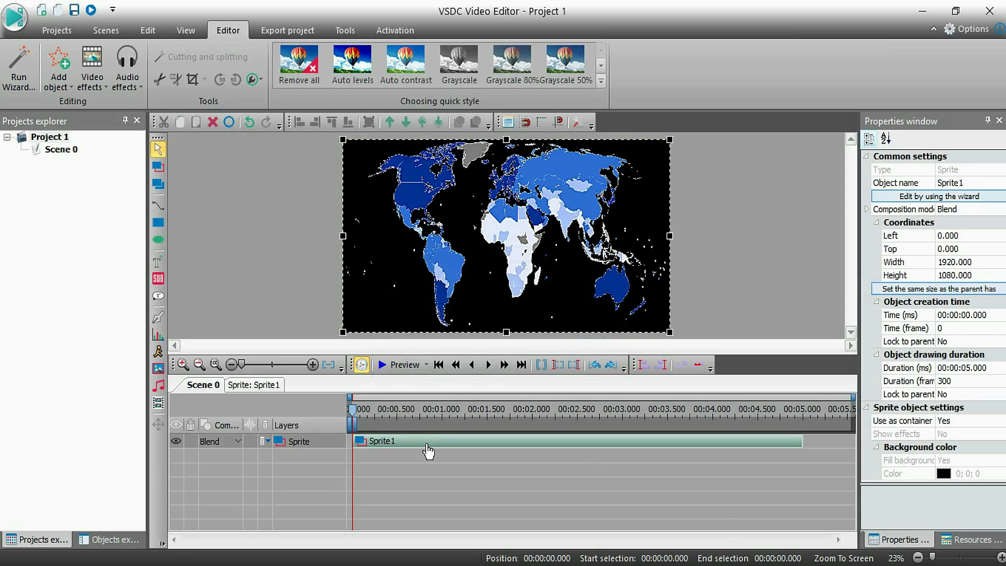
pyautogui.click(266, 388)
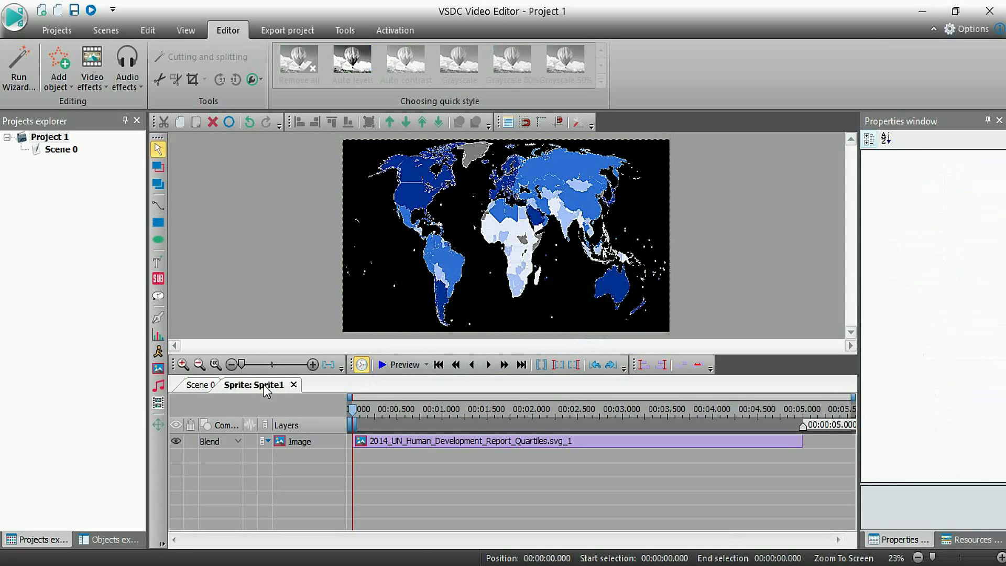
pyautogui.click(208, 385)
pyautogui.click(377, 444)
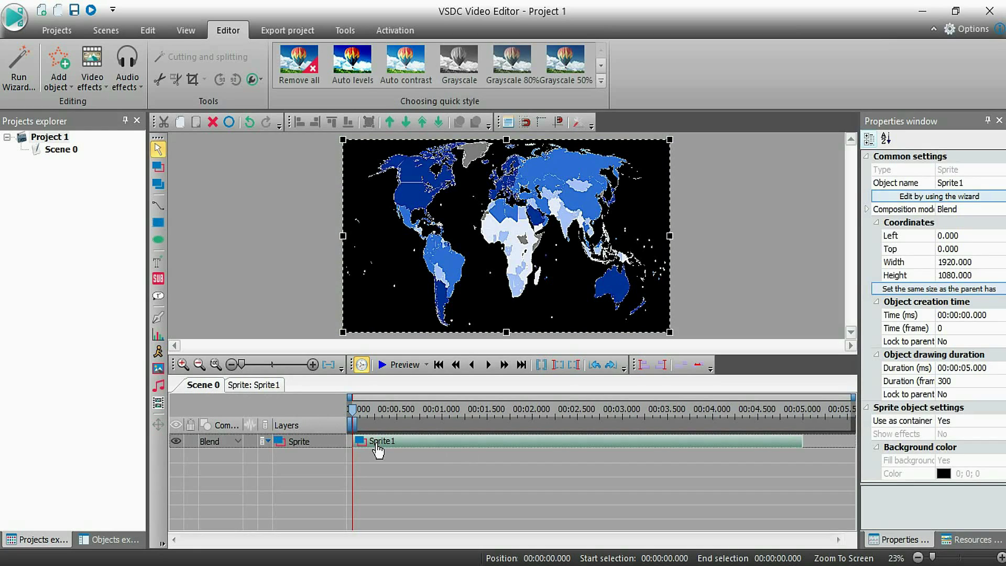
pyautogui.press('Delete')
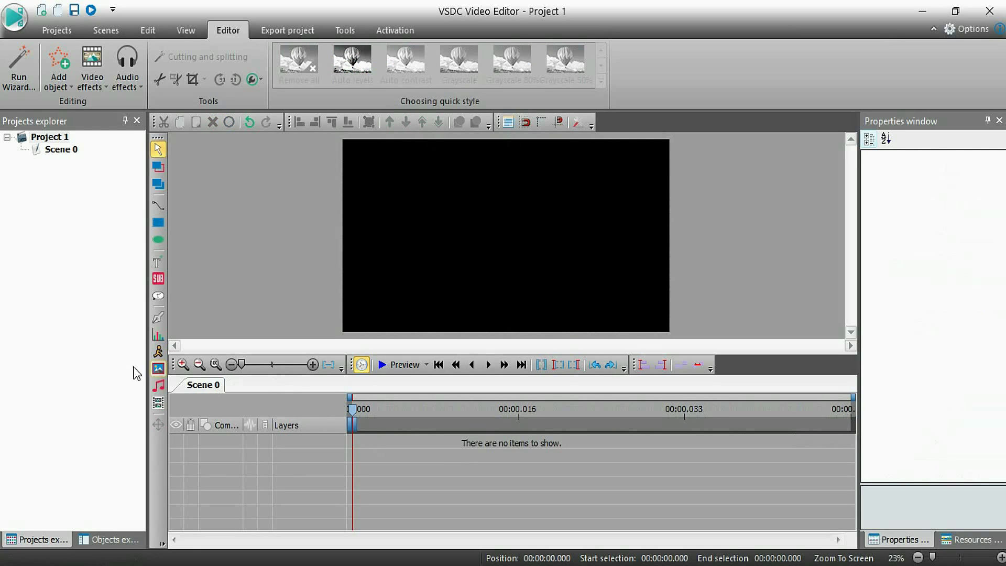
# Add the image 2014_UN_Human_Development_Report_Quartiles.svg from the Videos folder to Scene 0, starting from the cursor position.
pyautogui.click(159, 369)
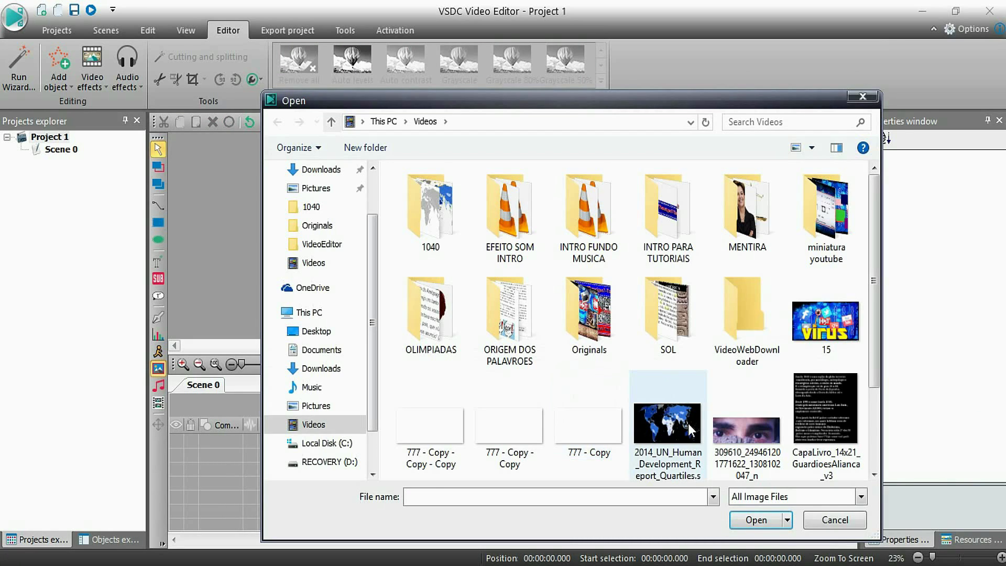
pyautogui.click(688, 423)
pyautogui.click(756, 520)
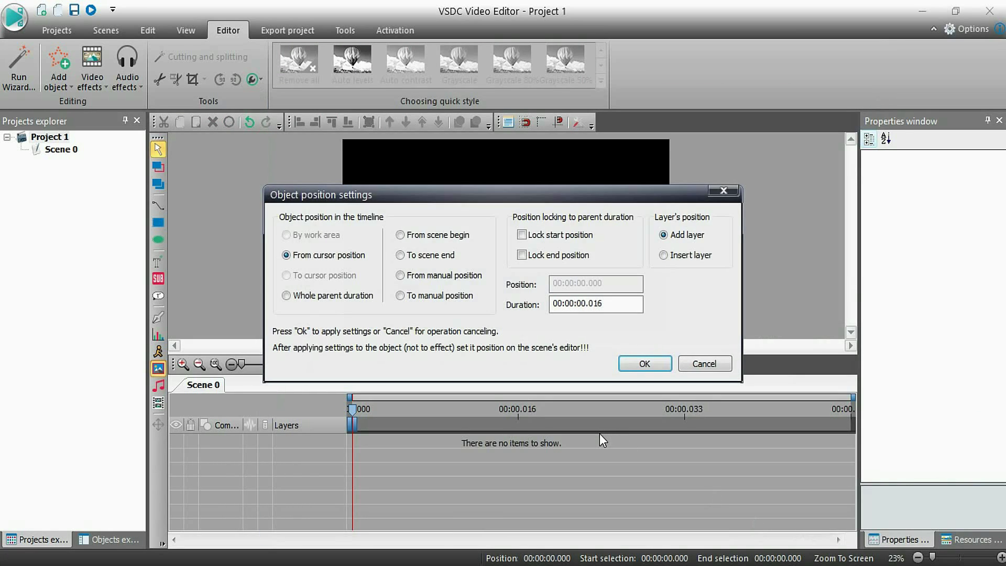
pyautogui.click(645, 362)
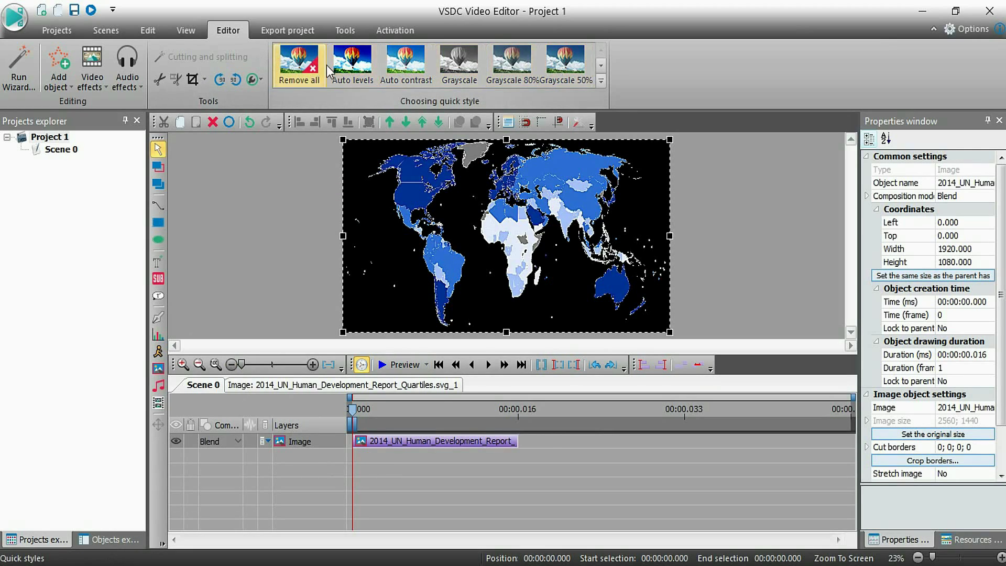
# Apply the Sutro style to the map image after trying Toaster, and extend its timeline duration to 2 frames.
pyautogui.click(601, 81)
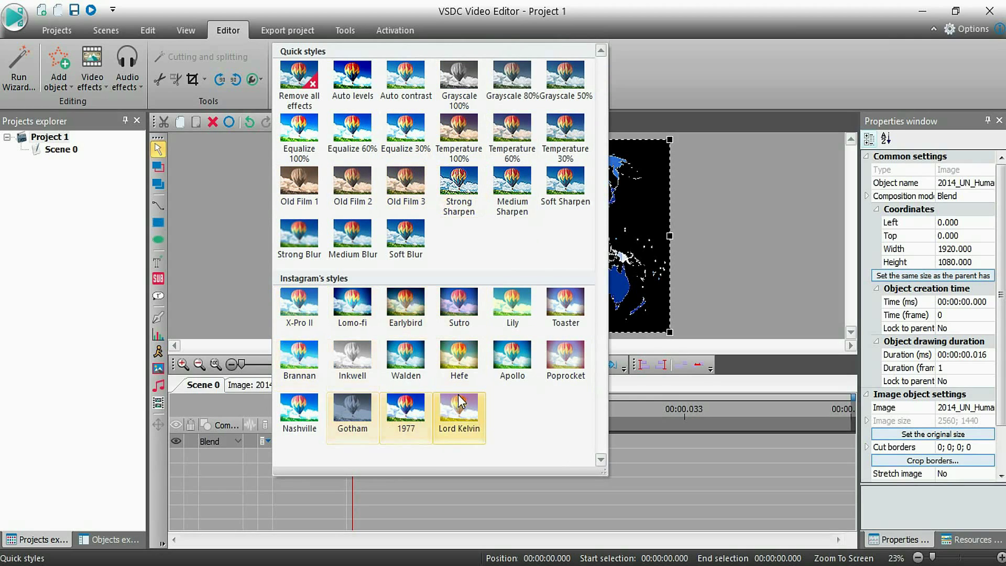
pyautogui.click(561, 307)
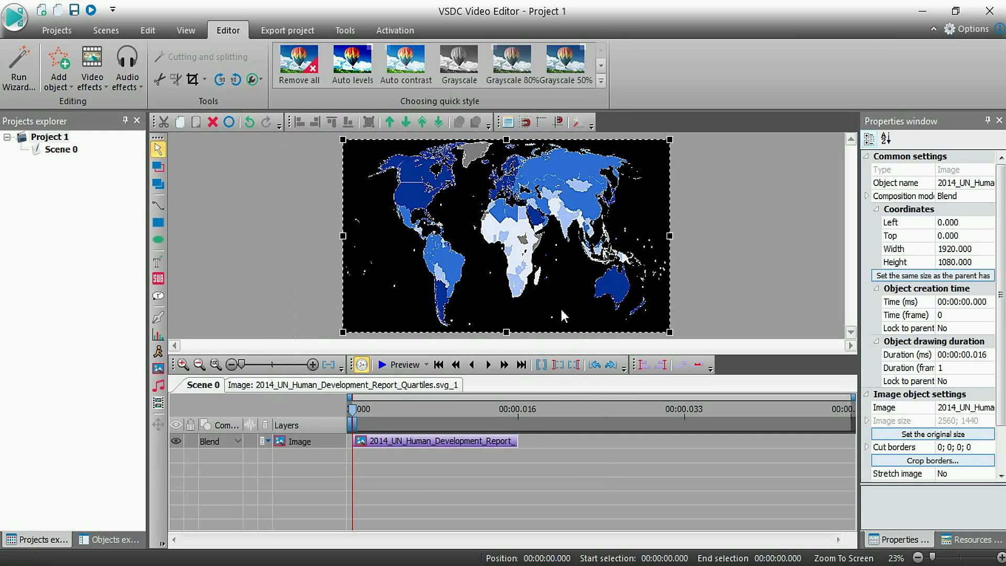
pyautogui.click(602, 82)
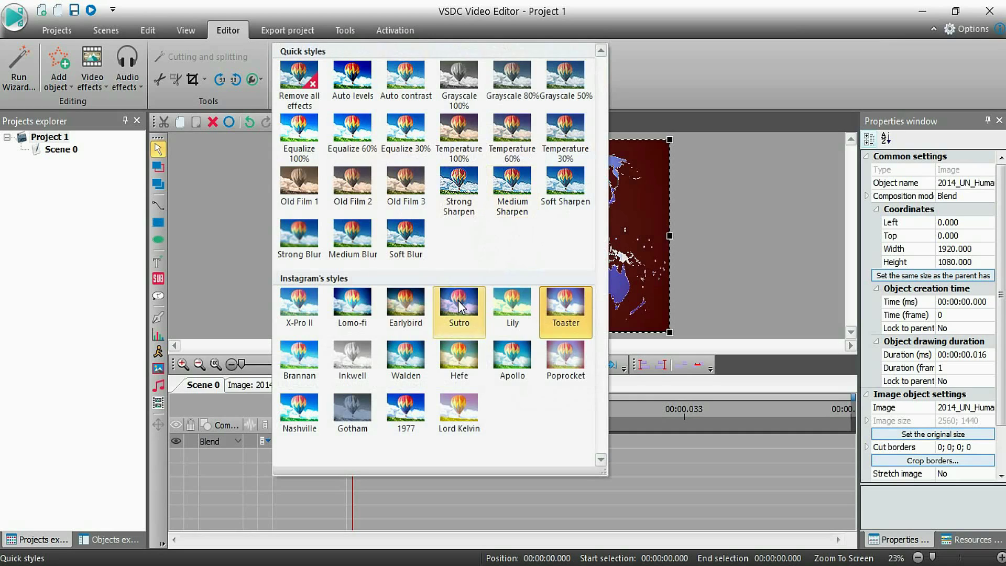
pyautogui.click(459, 303)
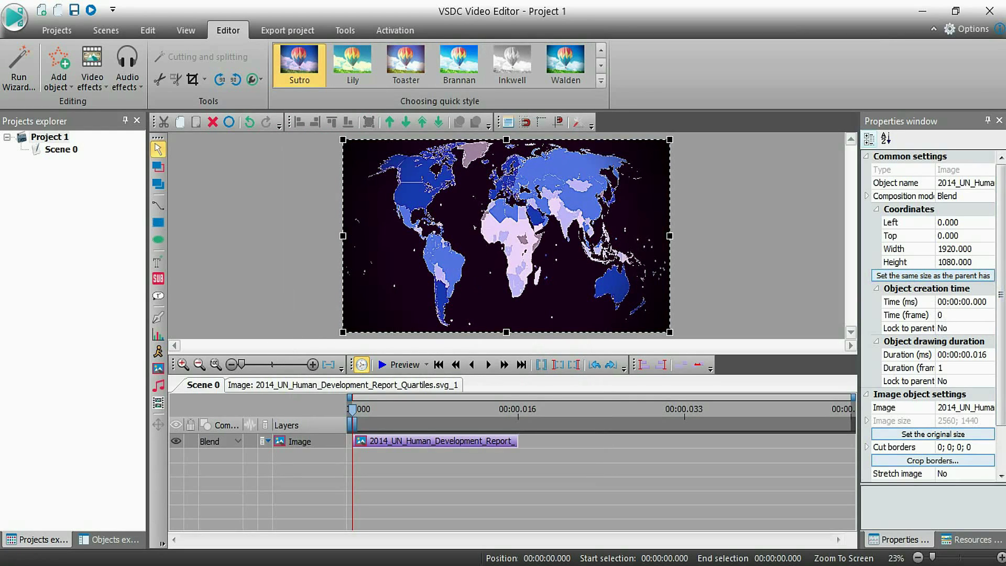
pyautogui.moveTo(1003, 306); pyautogui.dragTo(1003, 349)
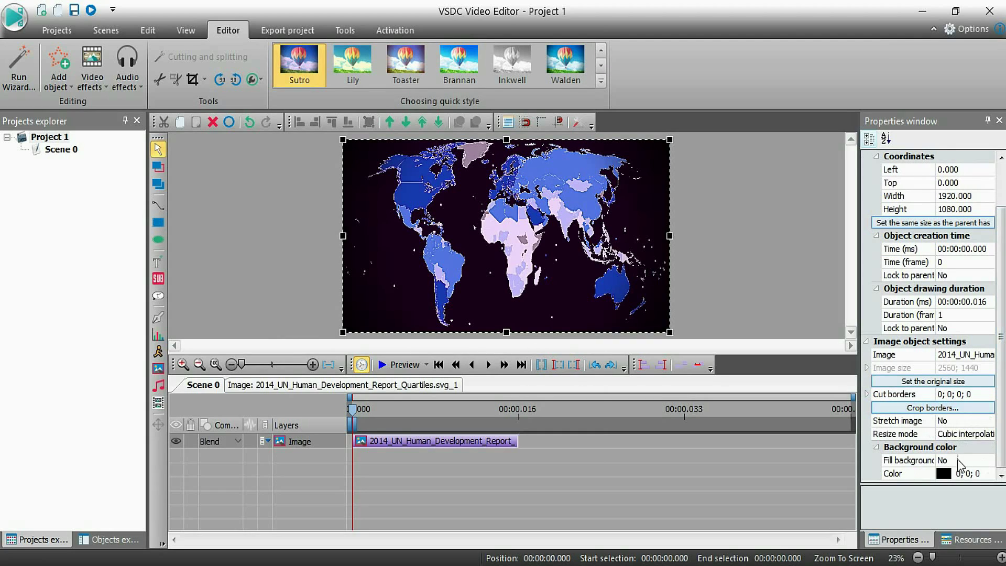
pyautogui.moveTo(520, 452); pyautogui.dragTo(685, 443)
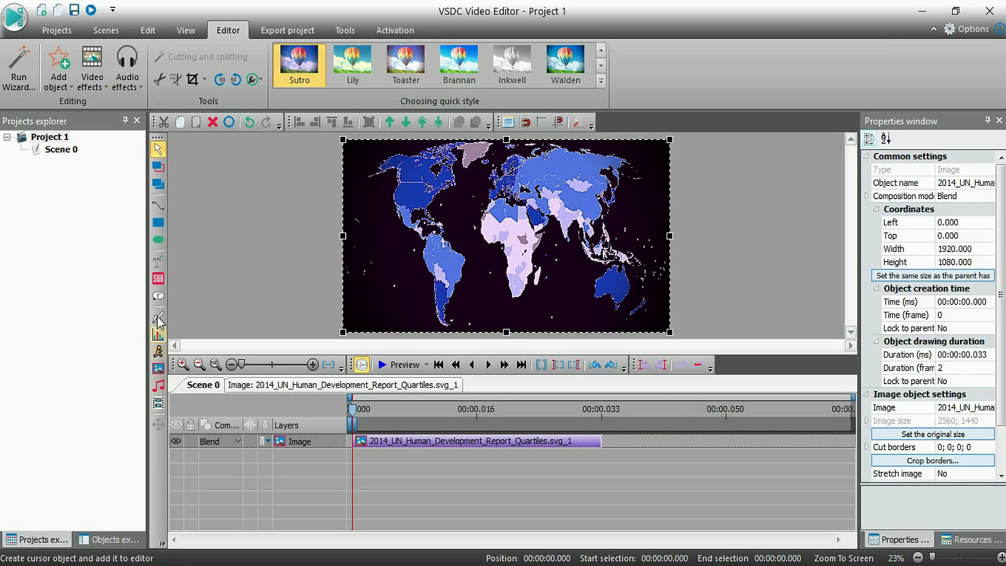
# Add a subtitles object without a subtitle file, drawn about 1387 by 548 pixels over the map from the cursor position.
pyautogui.click(158, 280)
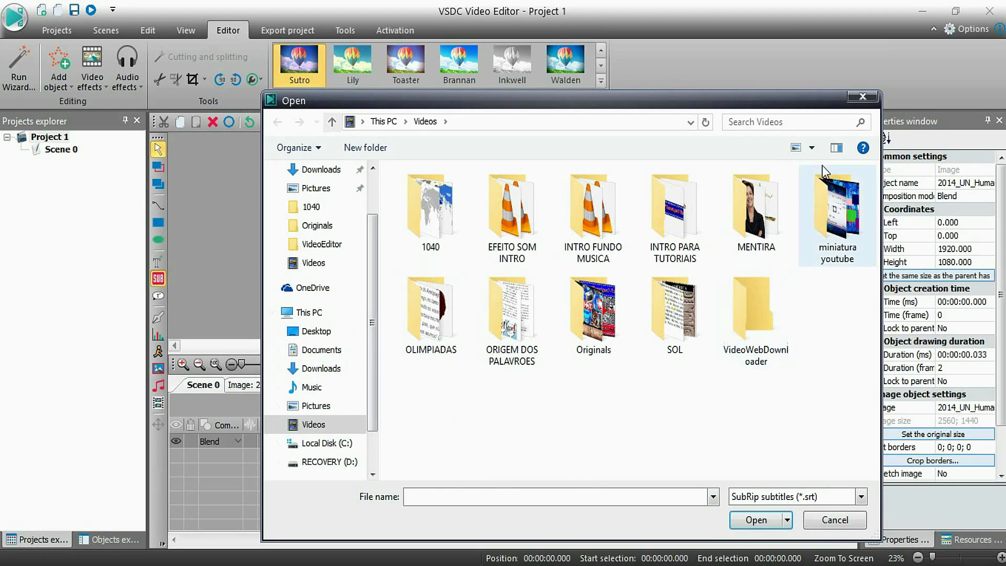
pyautogui.click(864, 99)
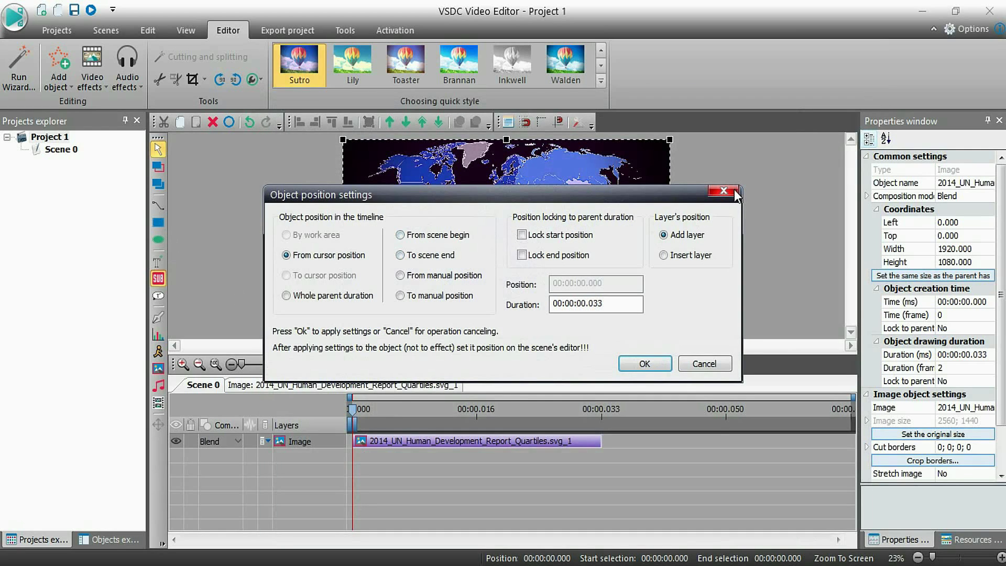
pyautogui.click(632, 365)
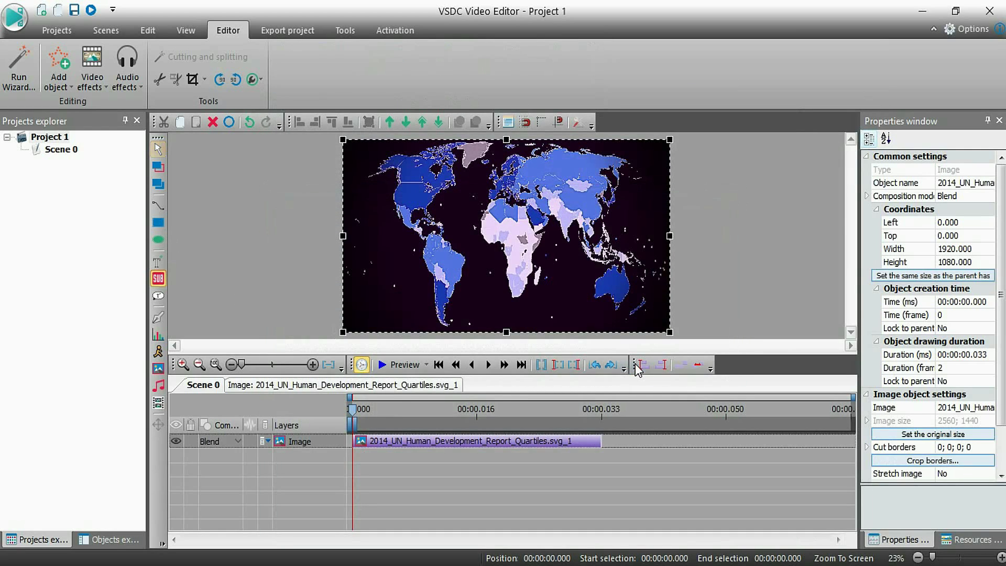
pyautogui.moveTo(376, 188); pyautogui.dragTo(612, 287)
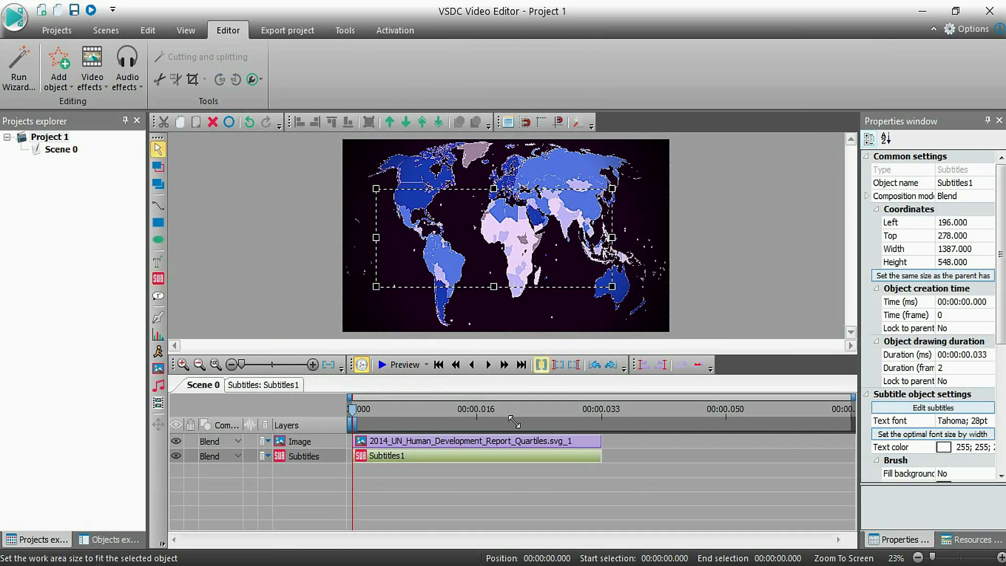
# Open the subtitles object for effect editing, move it to about left 147, top 178, and delete it from Scene 0.
pyautogui.rightClick(430, 455)
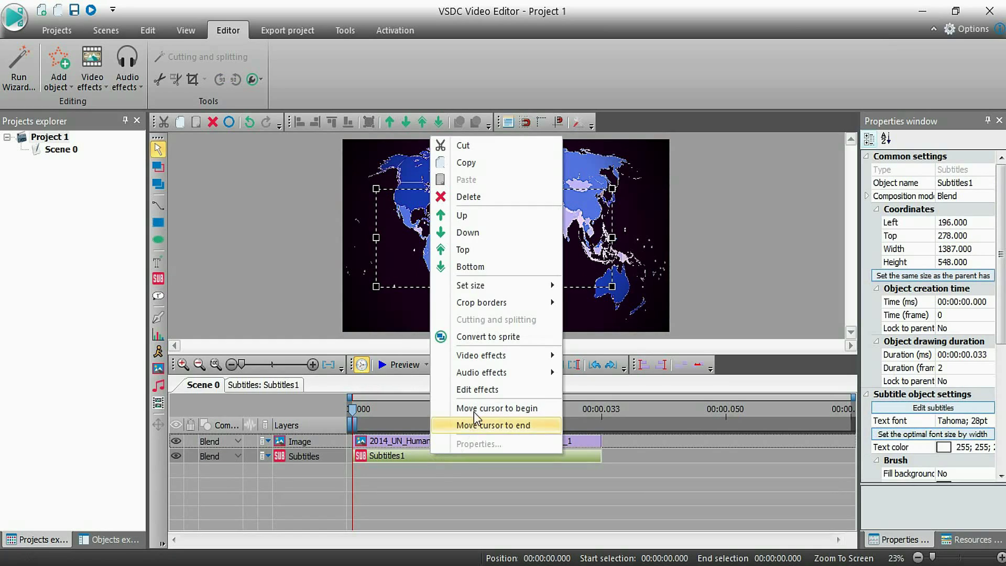
pyautogui.click(494, 391)
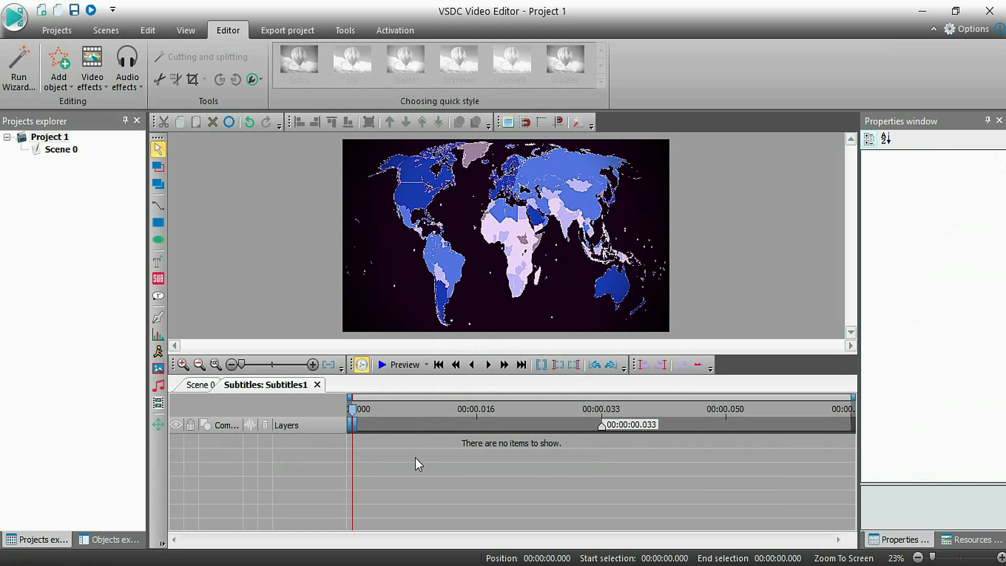
pyautogui.click(476, 275)
pyautogui.moveTo(456, 223); pyautogui.dragTo(424, 194)
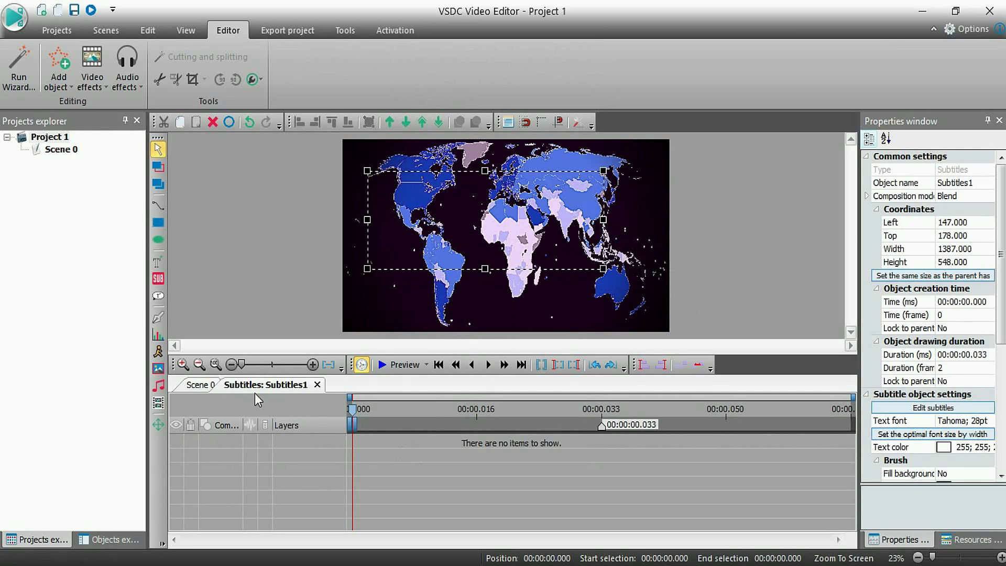
pyautogui.click(203, 385)
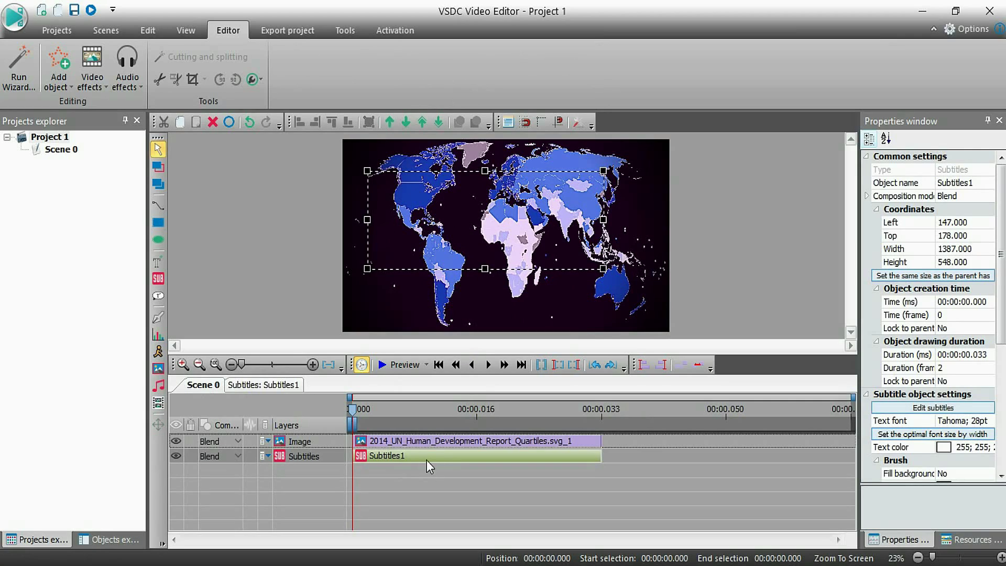
pyautogui.press('Delete')
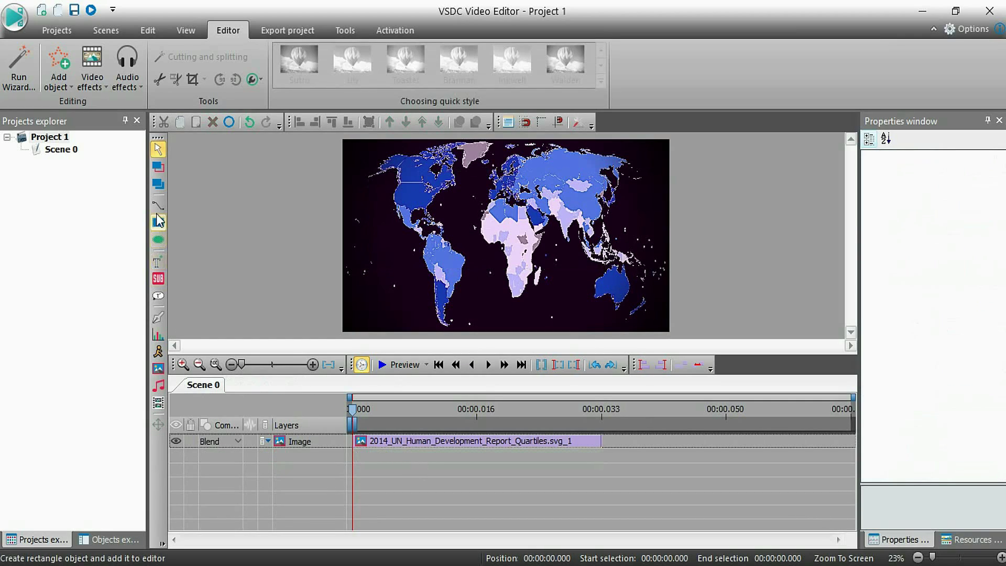
# Draw an empty sprite about 1118 by 669 pixels over the map from the cursor position, and delete it.
pyautogui.click(159, 168)
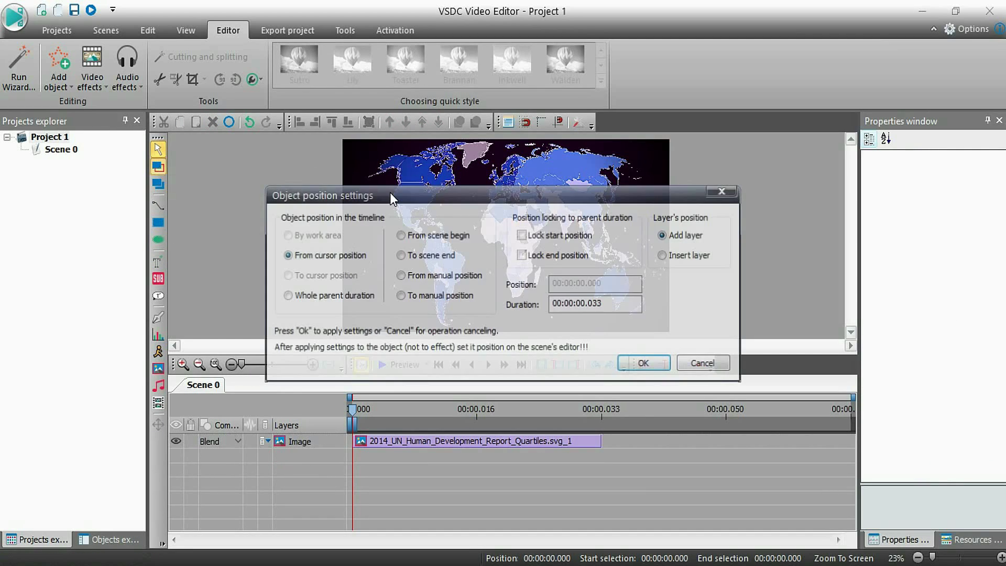
pyautogui.click(644, 364)
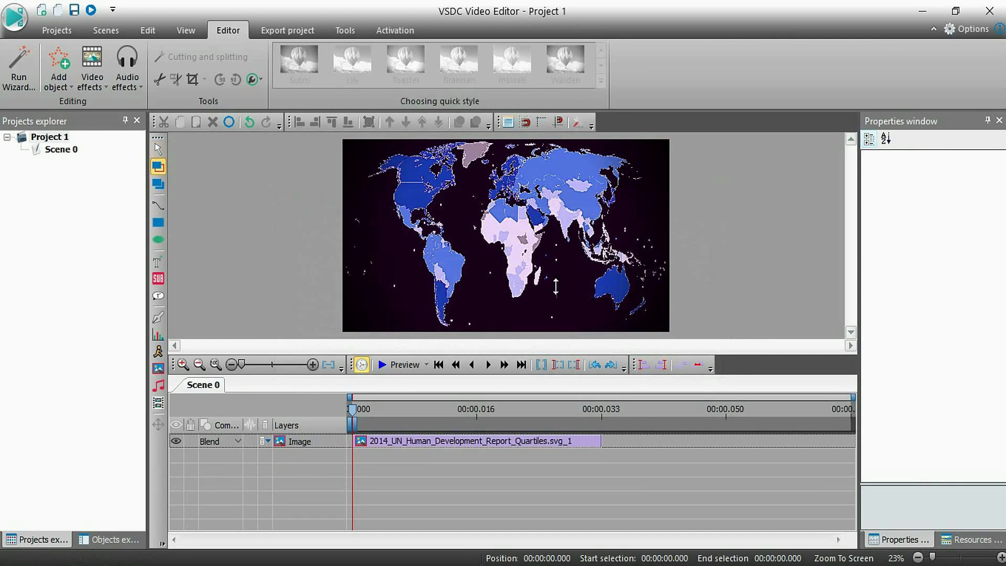
pyautogui.moveTo(416, 168); pyautogui.dragTo(606, 288)
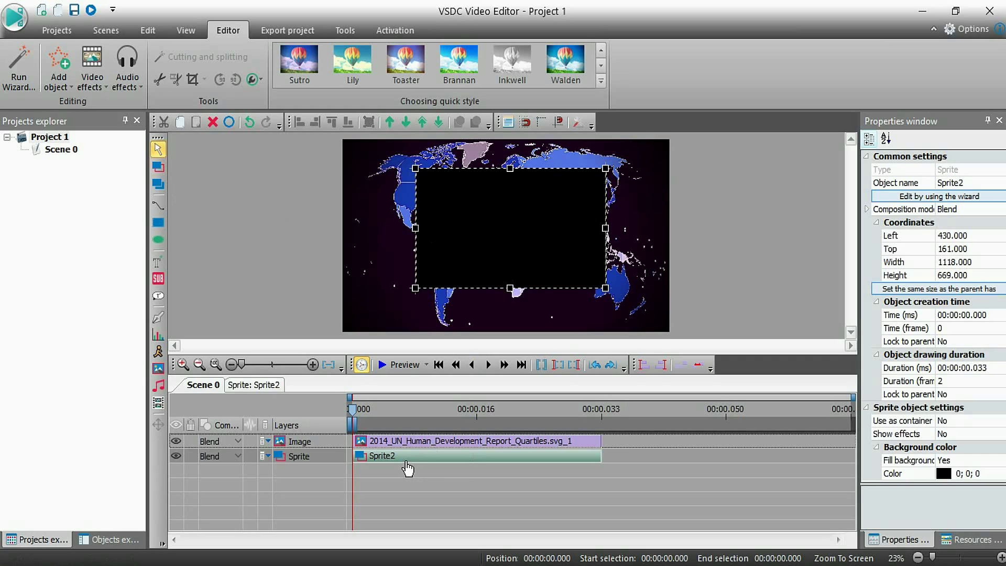
pyautogui.press('Delete')
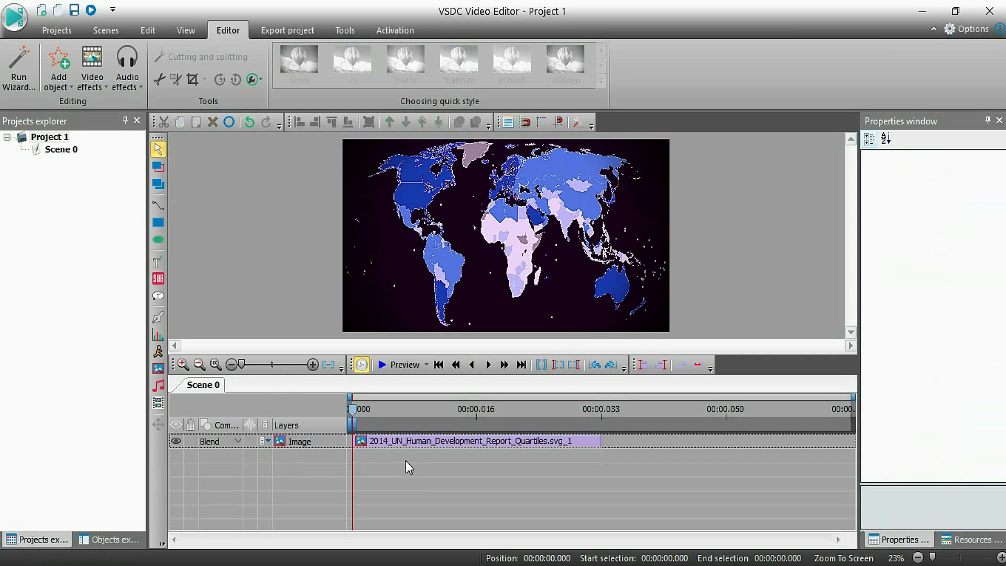
# Draw an unlinked duplicate object about 1300 by 861 pixels over the map from the cursor position, and delete it.
pyautogui.click(160, 184)
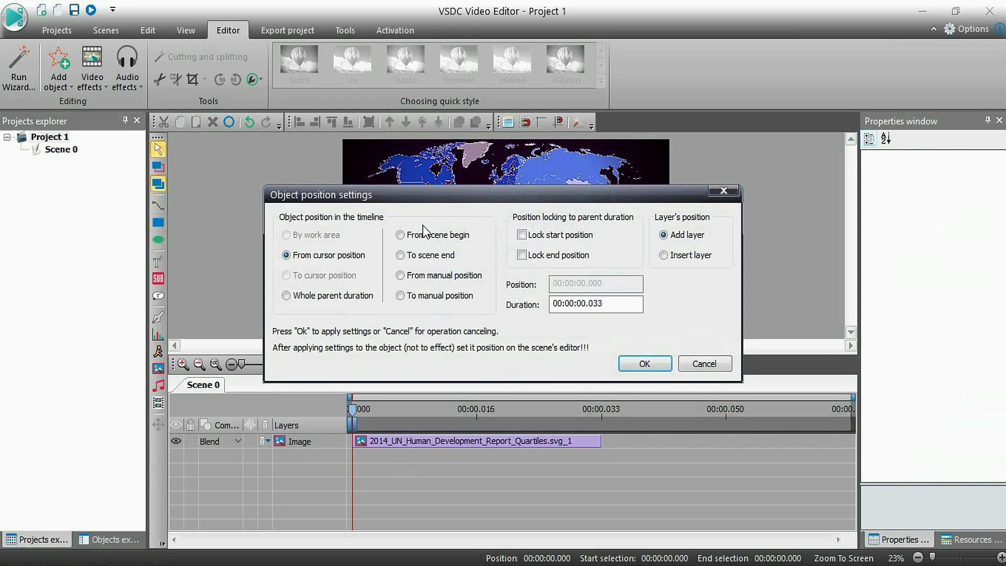
pyautogui.click(657, 367)
pyautogui.moveTo(427, 181)
pyautogui.mouseDown()
pyautogui.moveTo(560, 280)
pyautogui.moveTo(582, 319)
pyautogui.moveTo(648, 335)
pyautogui.mouseUp()
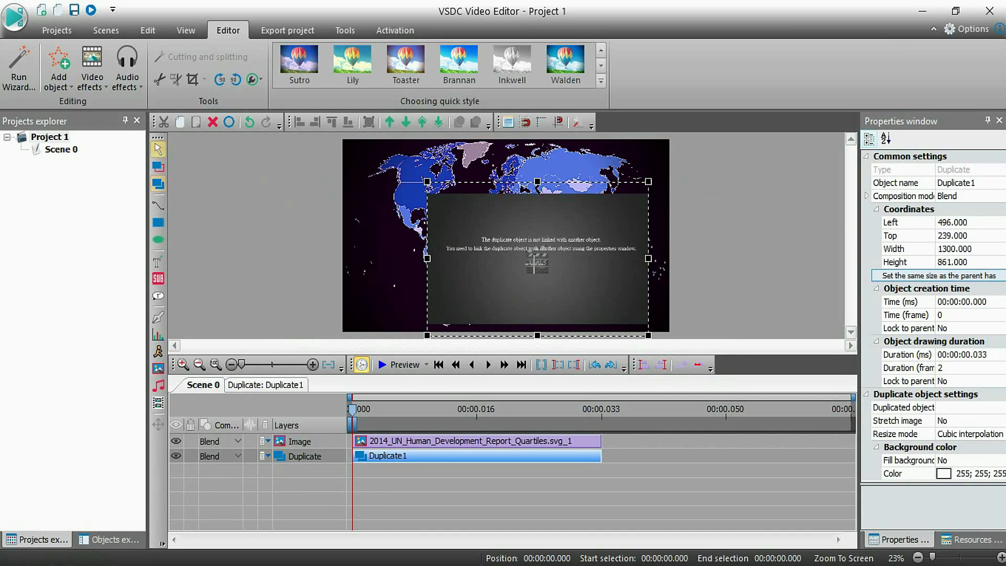
pyautogui.press('Delete')
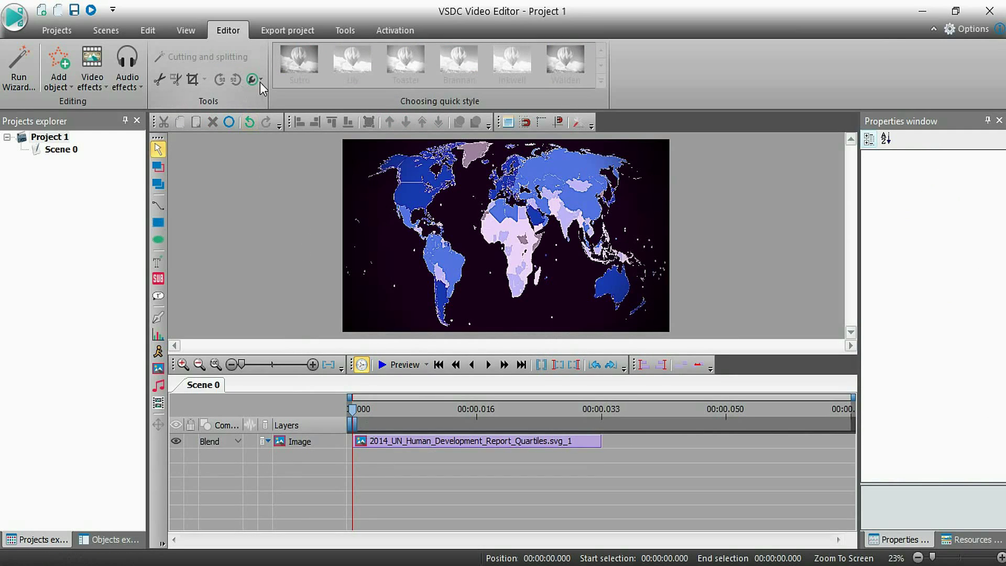
# Select the map image on the timeline and rotate it repeatedly in 90-degree increments until it is upright again.
pyautogui.click(424, 443)
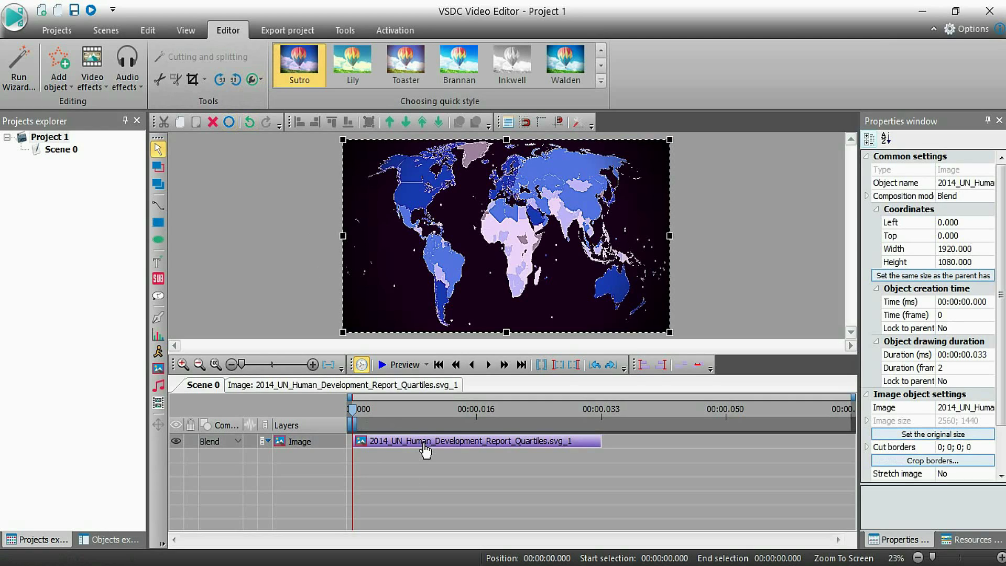
pyautogui.click(219, 83)
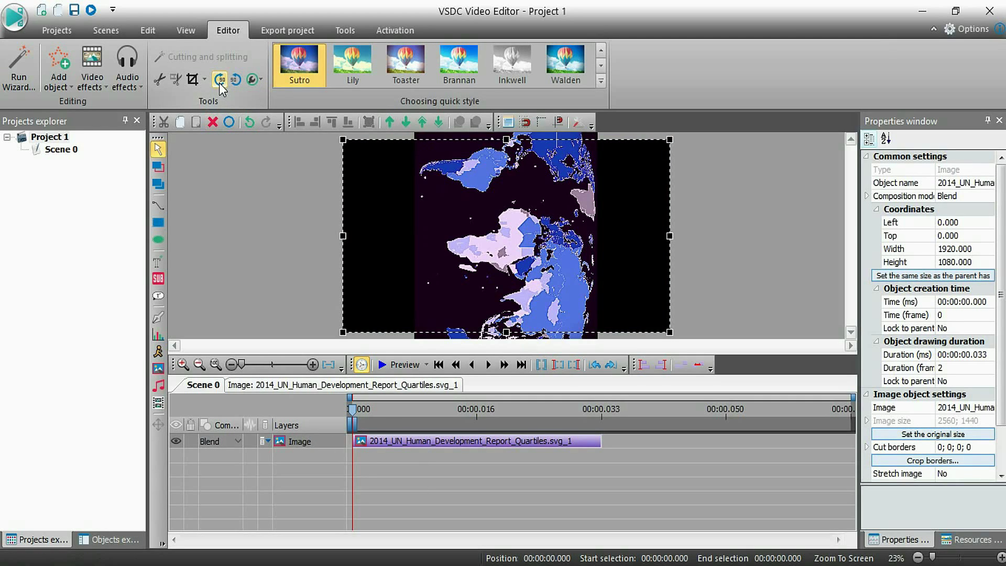
pyautogui.click(219, 83)
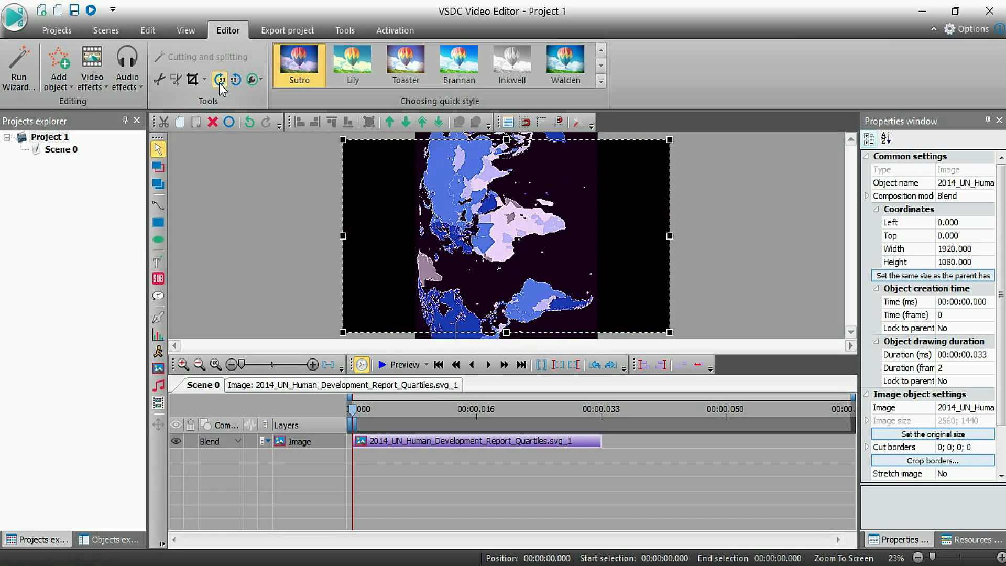
pyautogui.click(219, 83)
pyautogui.click(220, 83)
pyautogui.click(219, 83)
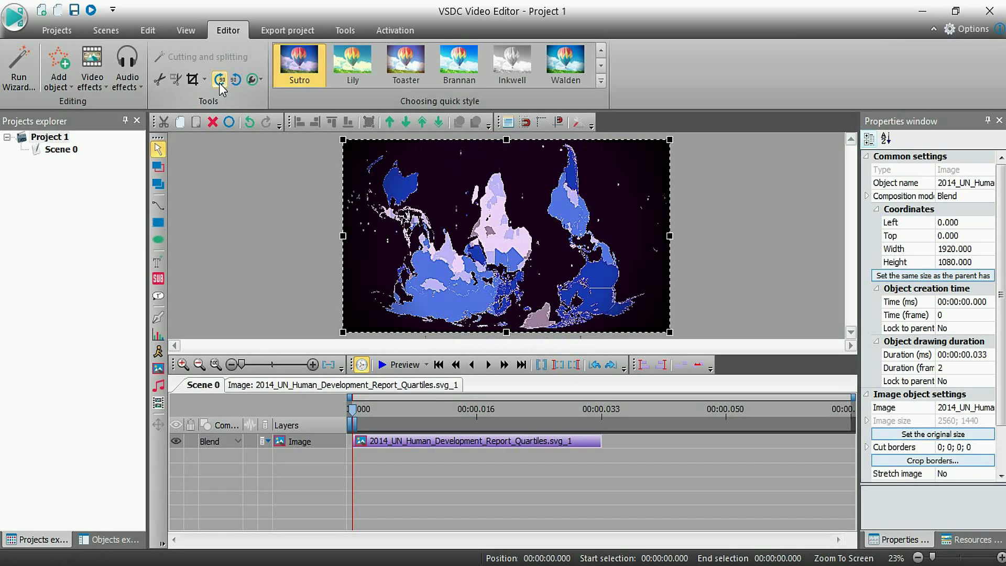
pyautogui.click(219, 83)
pyautogui.click(219, 83)
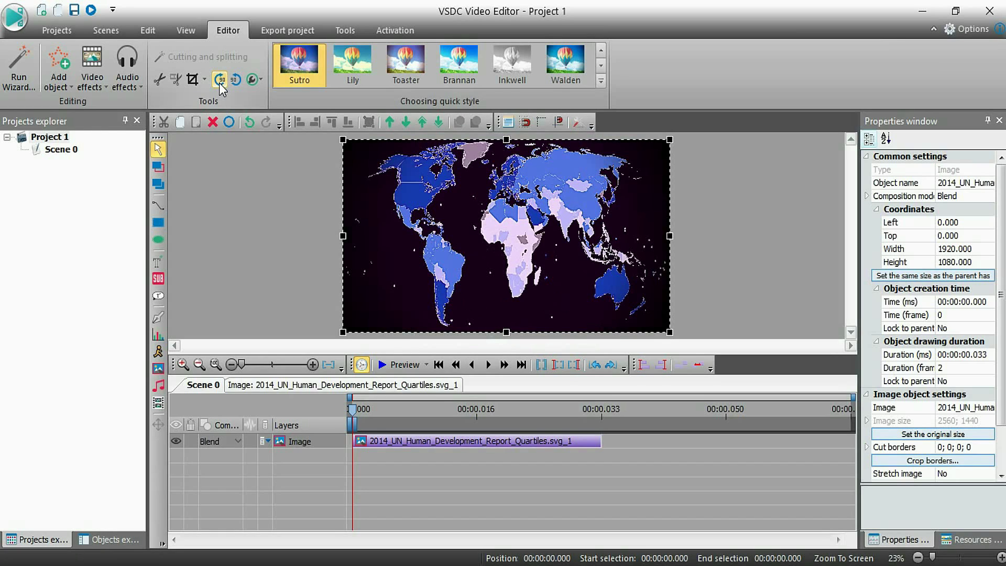
# Convert the map image to a sprite at 100% opacity, and undo the conversion.
pyautogui.click(261, 80)
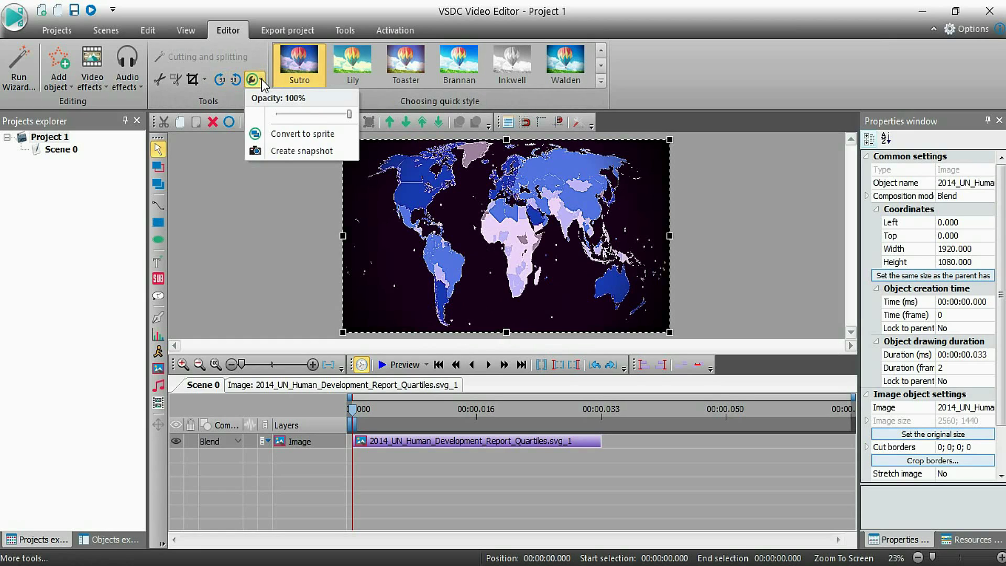
pyautogui.moveTo(349, 115)
pyautogui.mouseDown()
pyautogui.moveTo(273, 125)
pyautogui.moveTo(356, 123)
pyautogui.mouseUp()
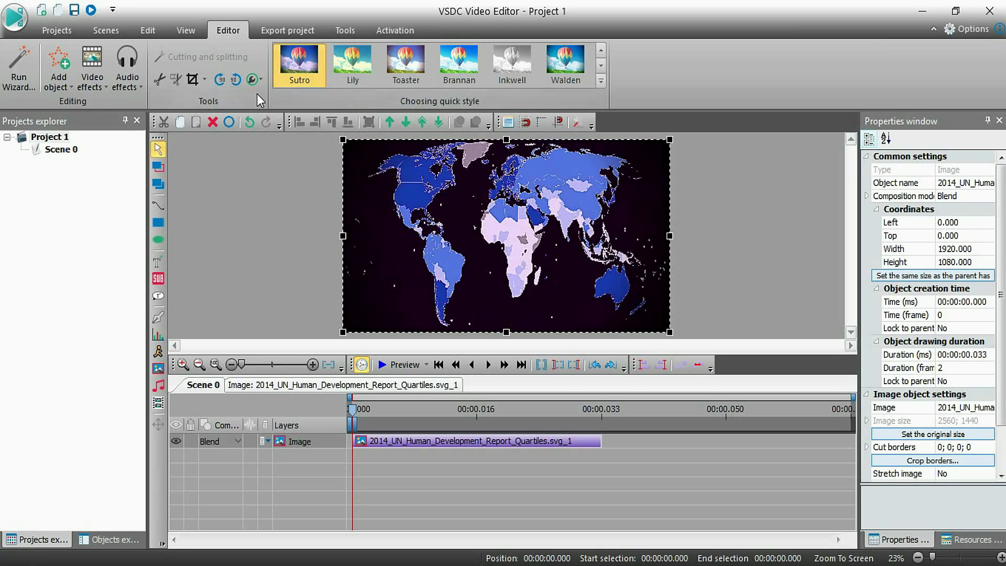
pyautogui.click(254, 79)
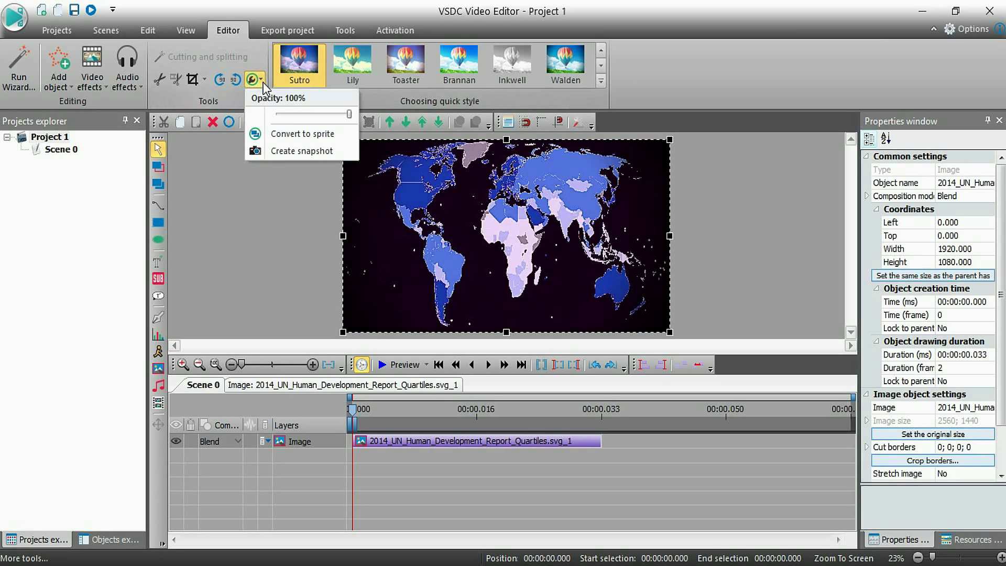
pyautogui.click(288, 138)
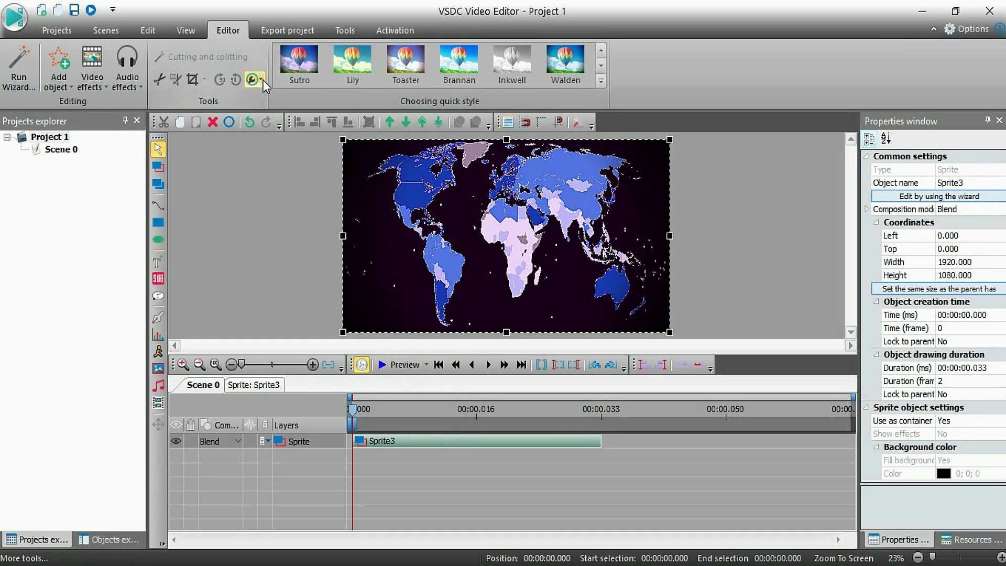
pyautogui.click(250, 125)
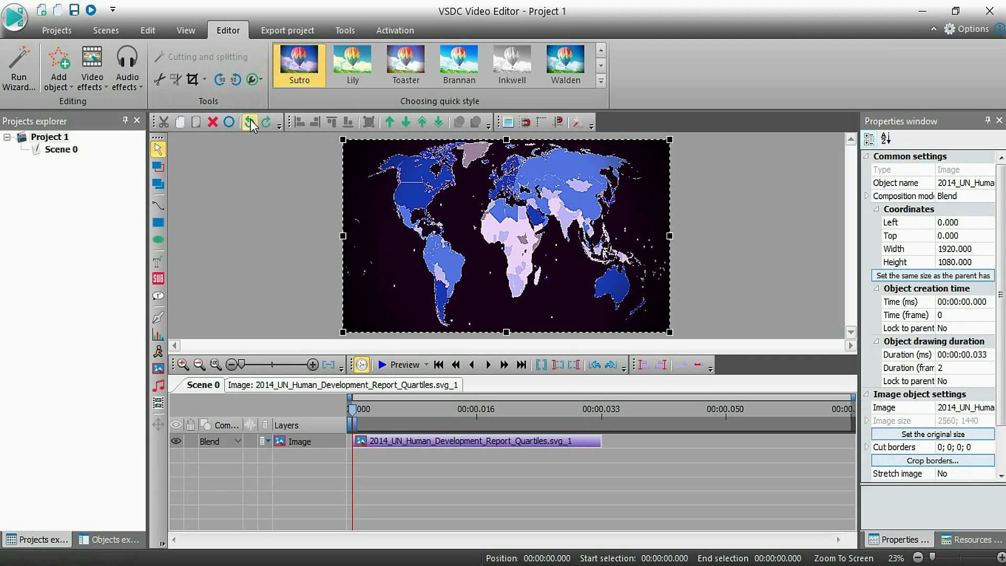
pyautogui.click(261, 80)
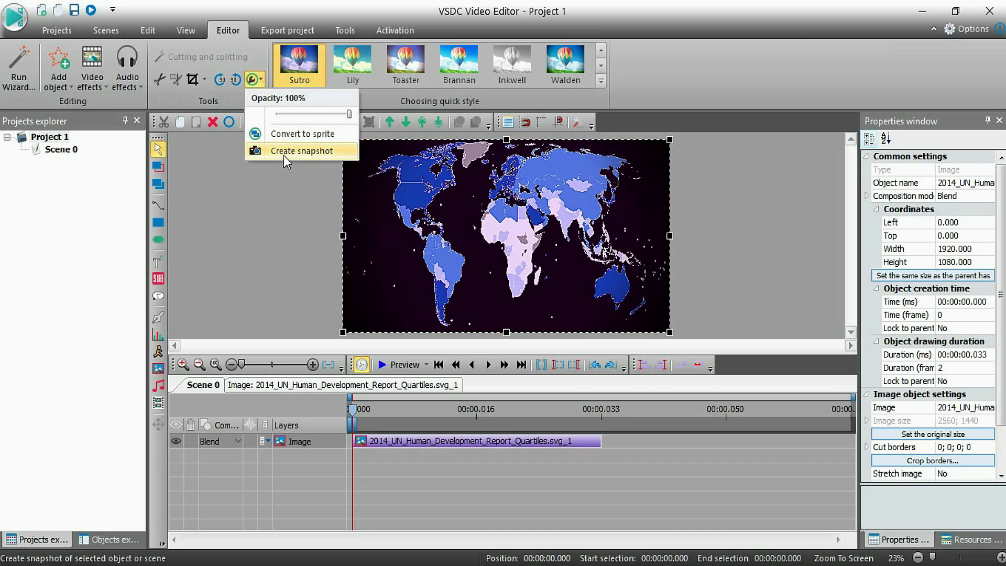
pyautogui.click(223, 189)
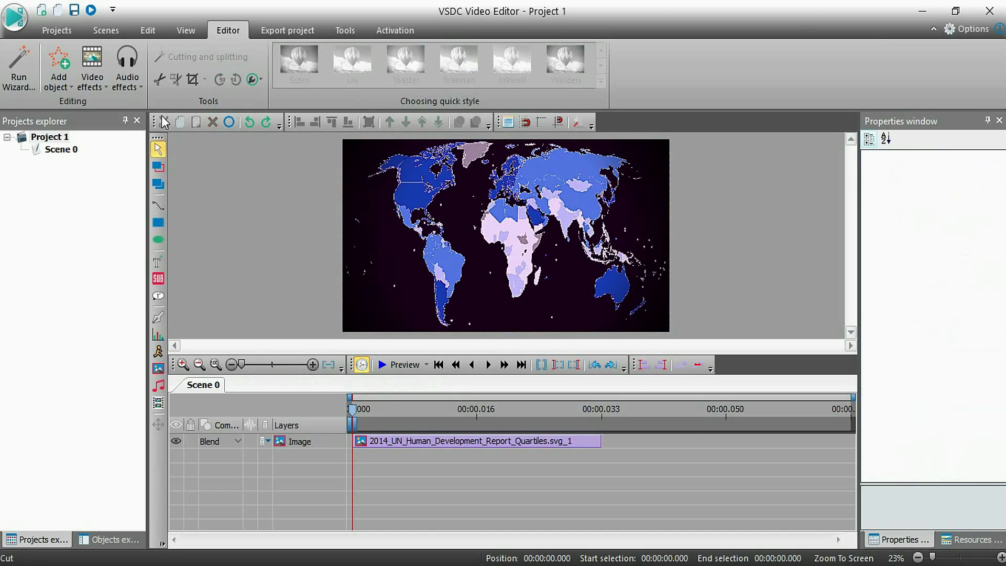
pyautogui.click(414, 440)
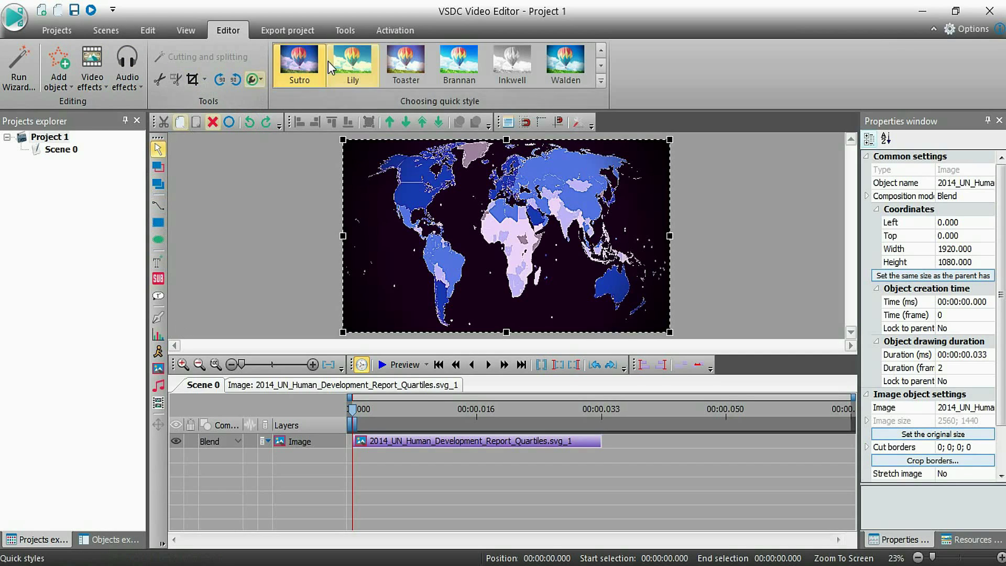
# Try to export the project to AVI for PC, dismiss the export prompt, and list the available media devices.
pyautogui.click(274, 33)
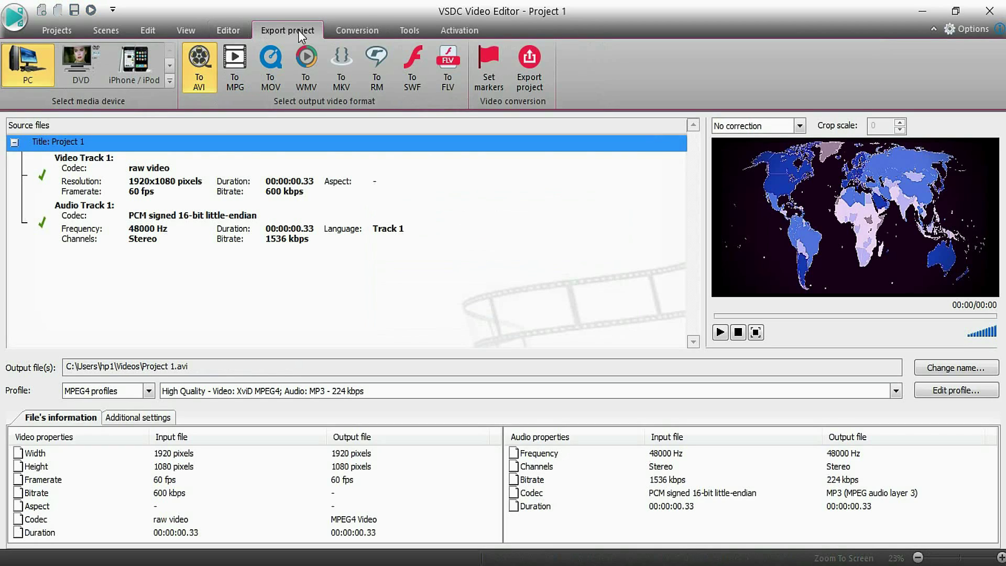
pyautogui.click(530, 73)
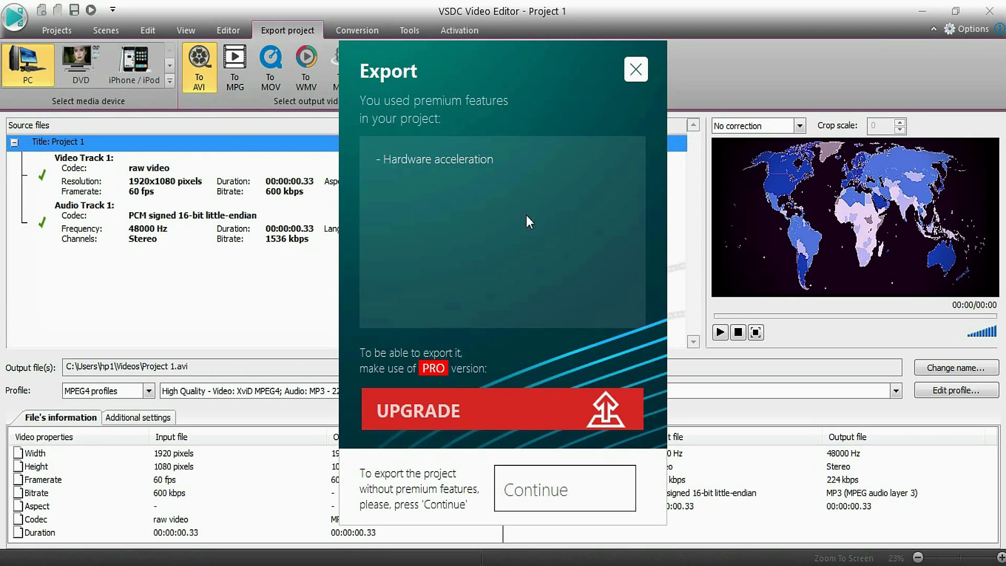
pyautogui.click(637, 70)
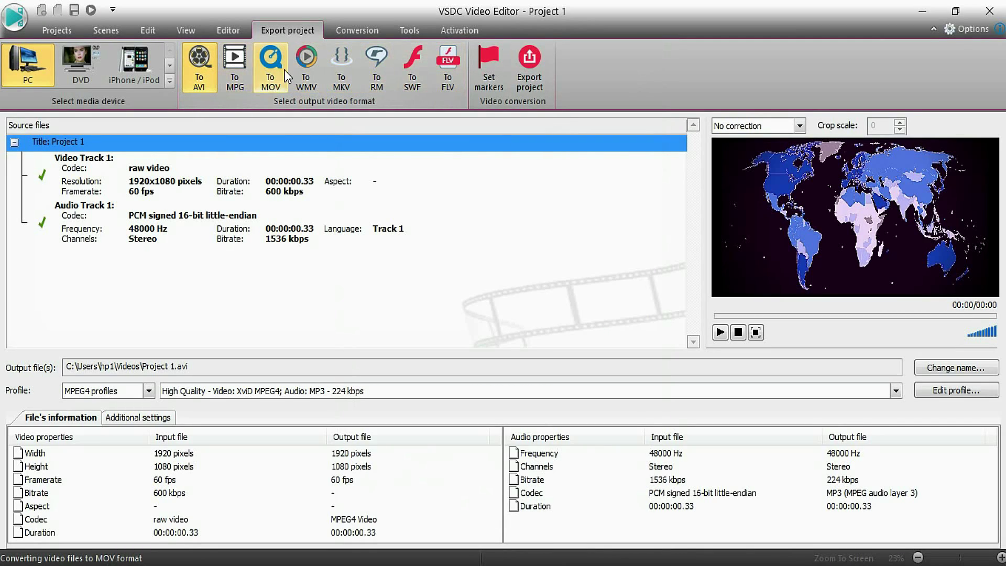
pyautogui.click(170, 81)
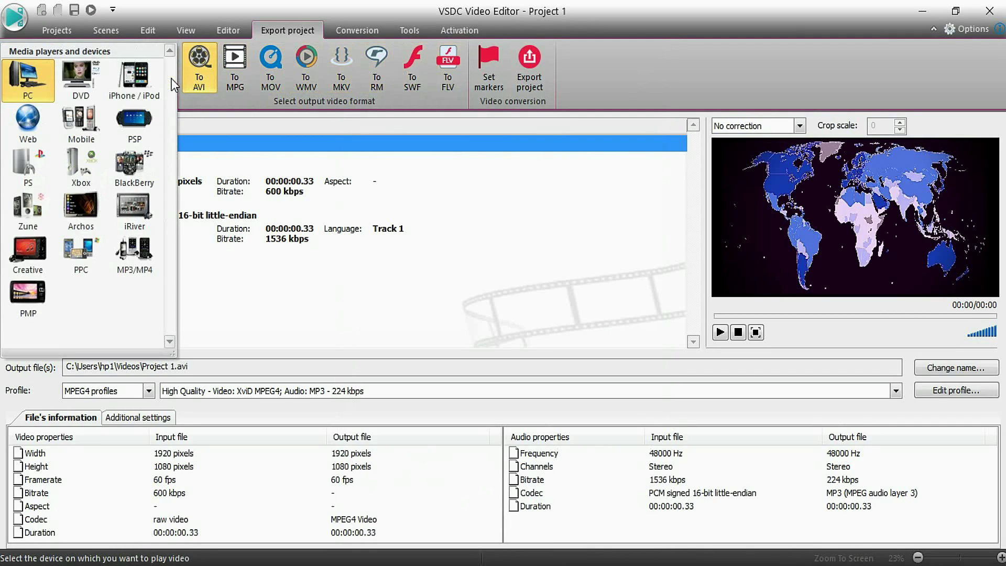
# Hide and restore the layout, paper and standard tools panels, display the zoom tools, and return to the editing tools.
pyautogui.click(196, 30)
pyautogui.click(196, 30)
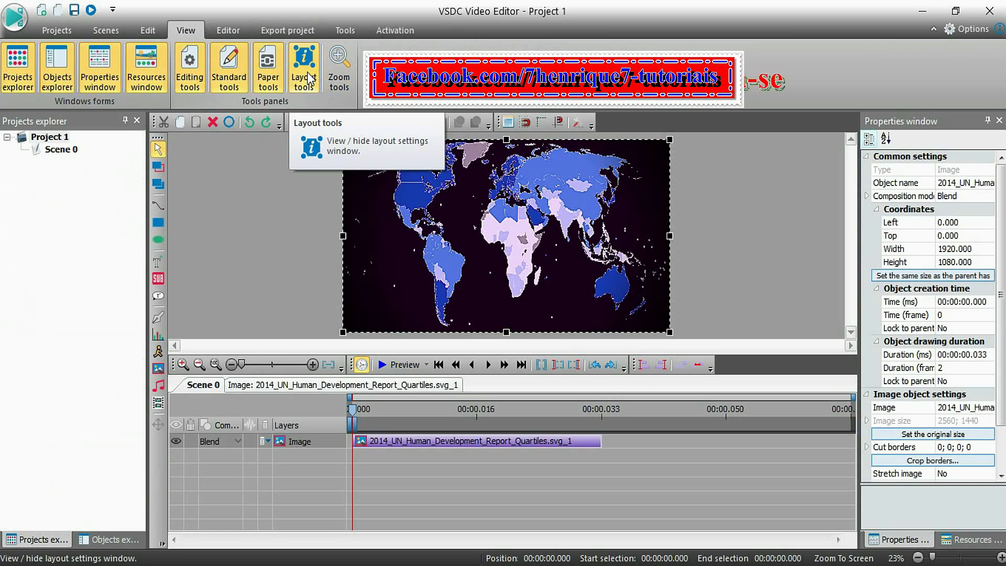
pyautogui.click(309, 80)
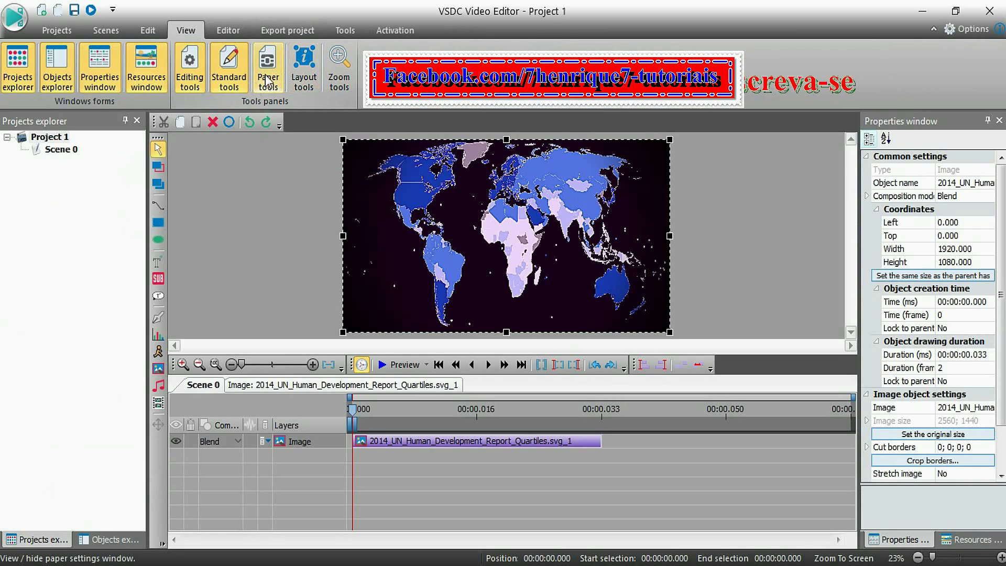
pyautogui.click(267, 81)
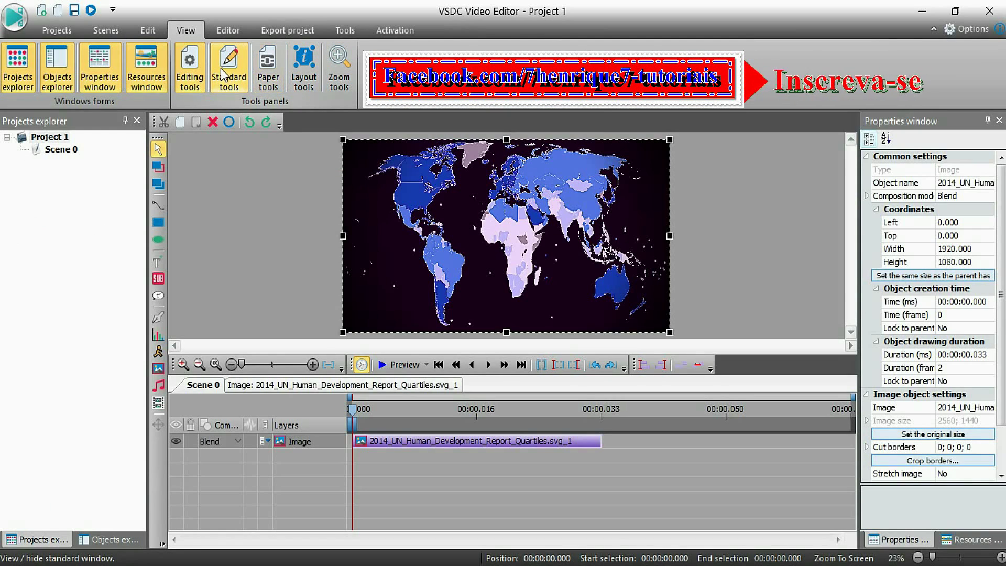
pyautogui.click(267, 76)
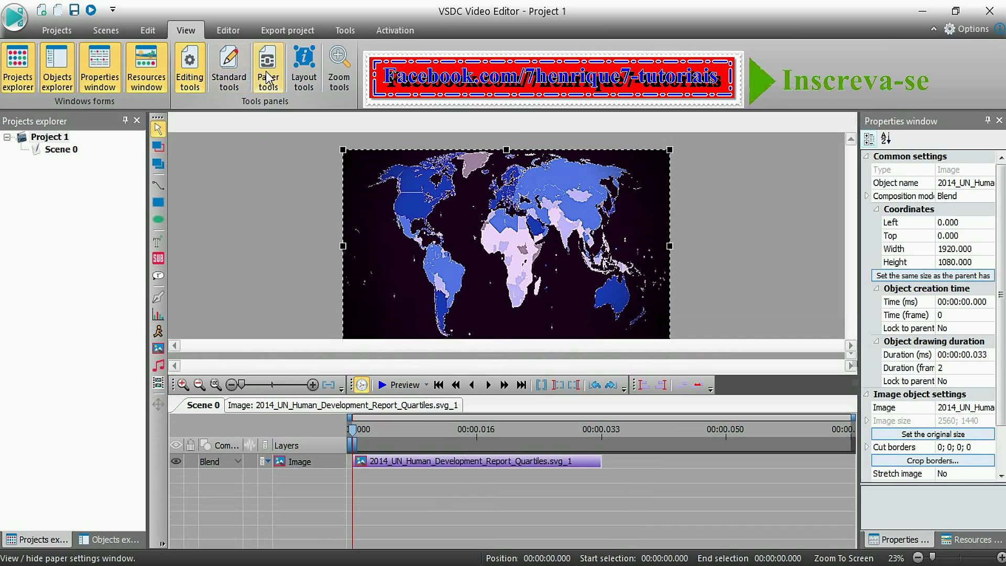
pyautogui.click(289, 73)
pyautogui.click(229, 71)
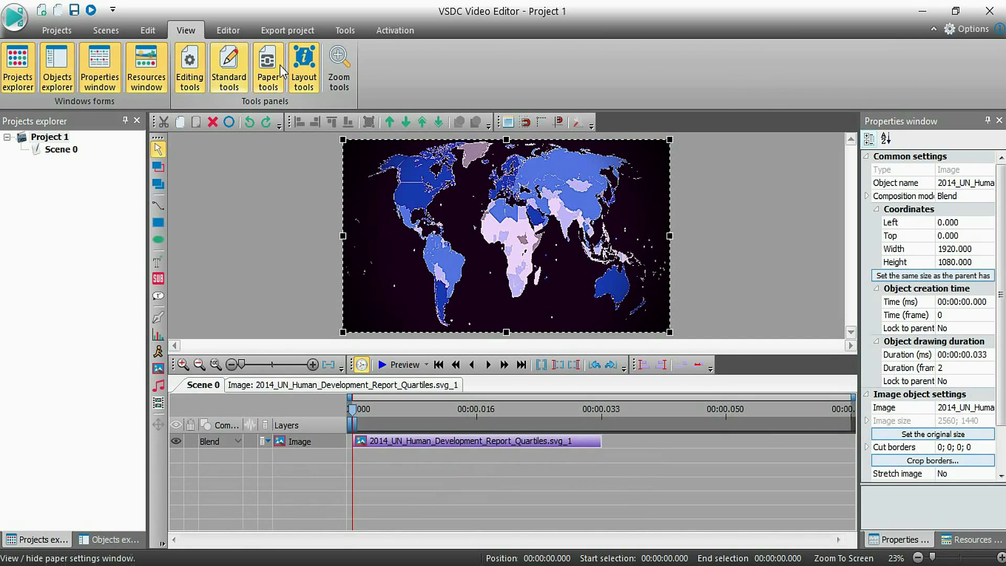
pyautogui.click(350, 72)
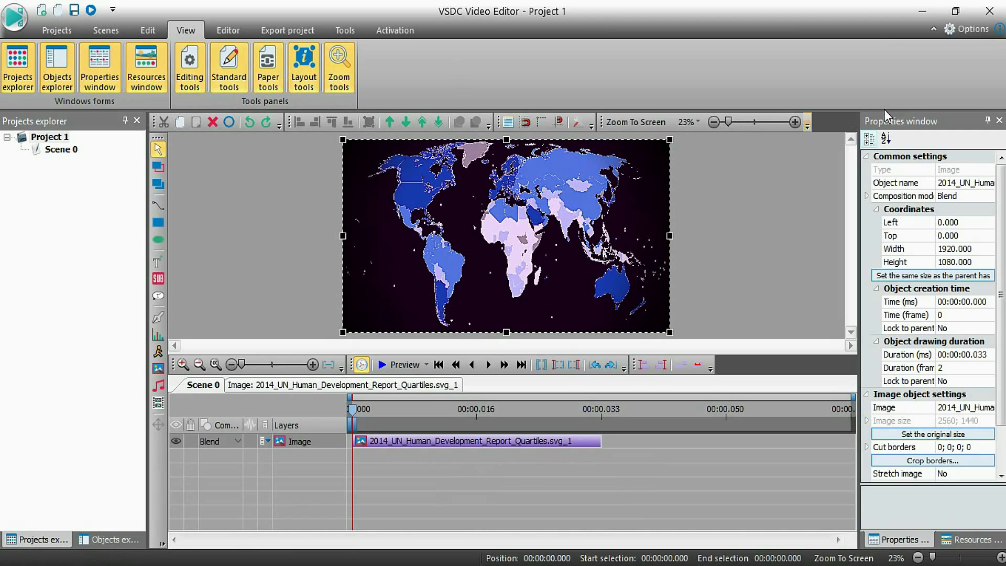
pyautogui.click(228, 30)
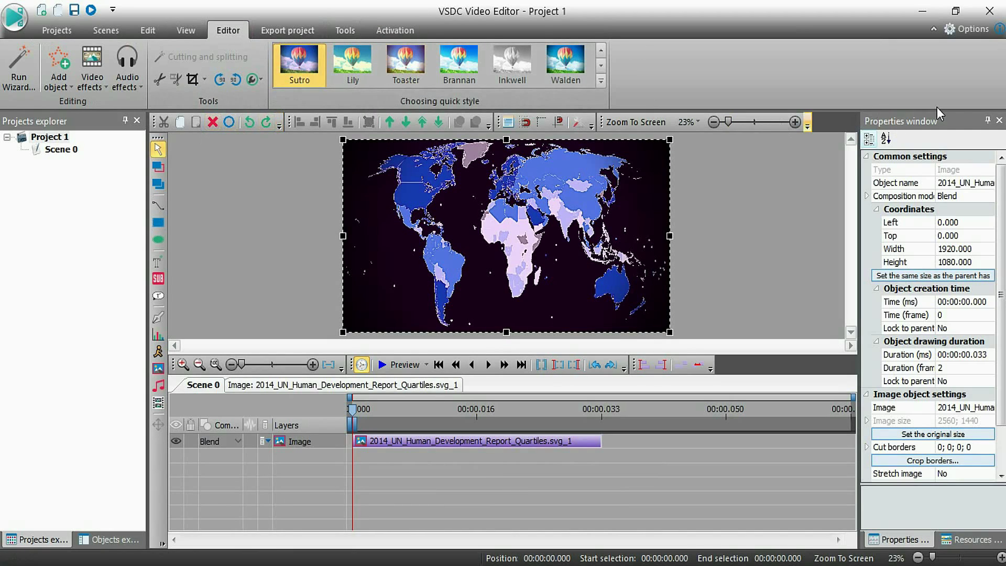
# Undock the Properties window, move it higher as a floating window, and dock it again in its original place.
pyautogui.click(948, 127)
pyautogui.doubleClick(950, 132)
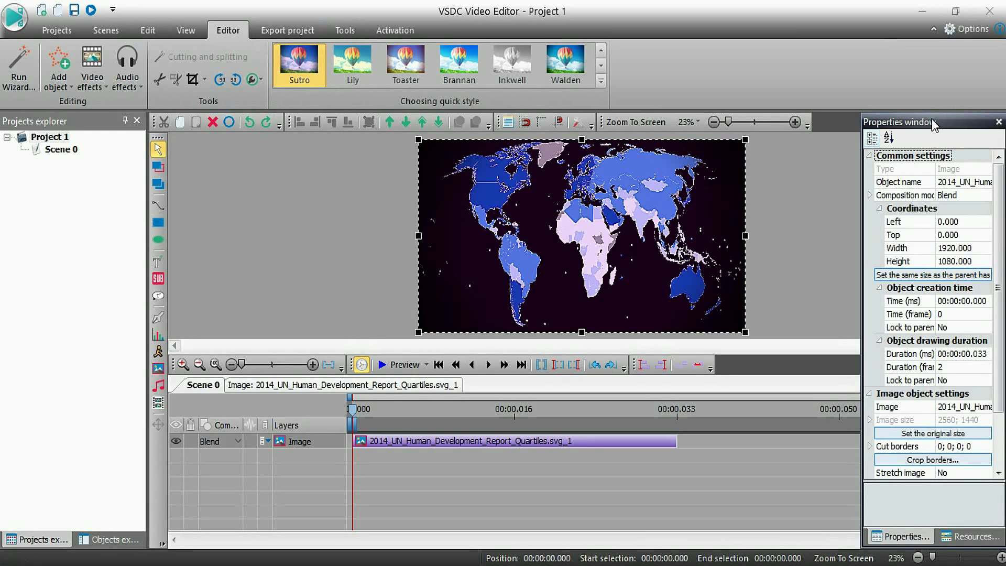
pyautogui.moveTo(894, 93); pyautogui.dragTo(935, 11)
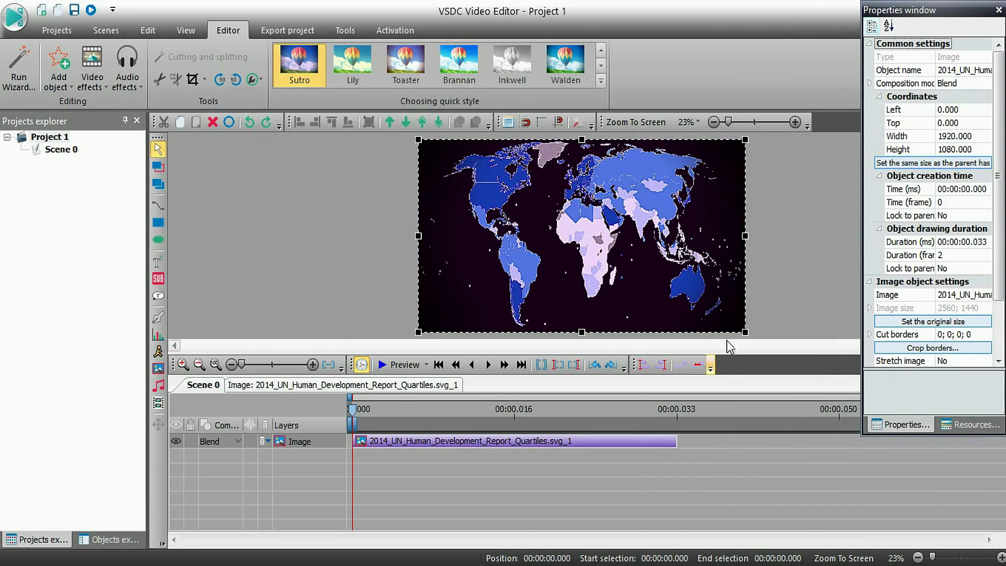
pyautogui.doubleClick(944, 11)
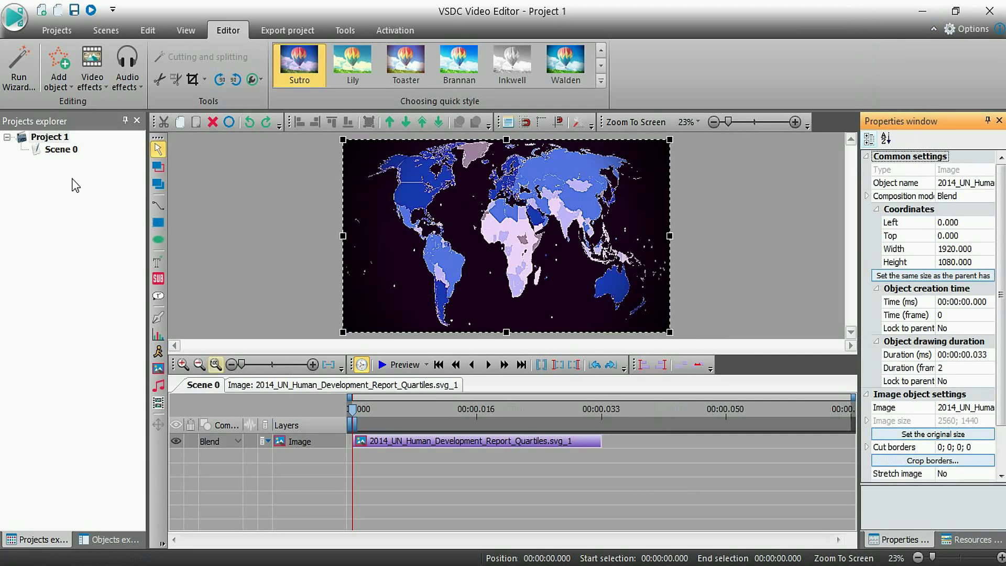
# Close the Projects explorer and the Objects explorer to give the scene and timeline more room.
pyautogui.click(138, 124)
pyautogui.click(138, 124)
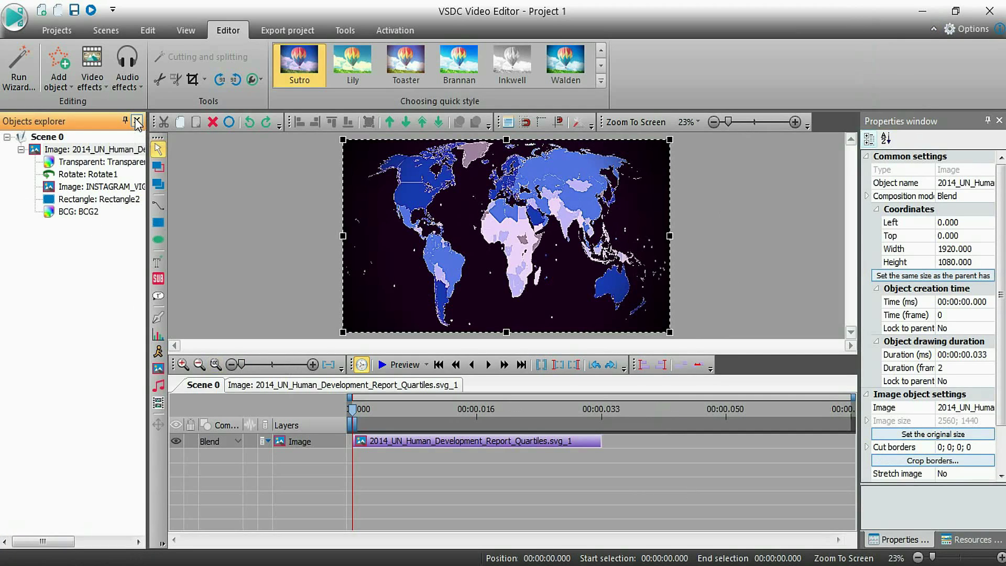
pyautogui.click(137, 124)
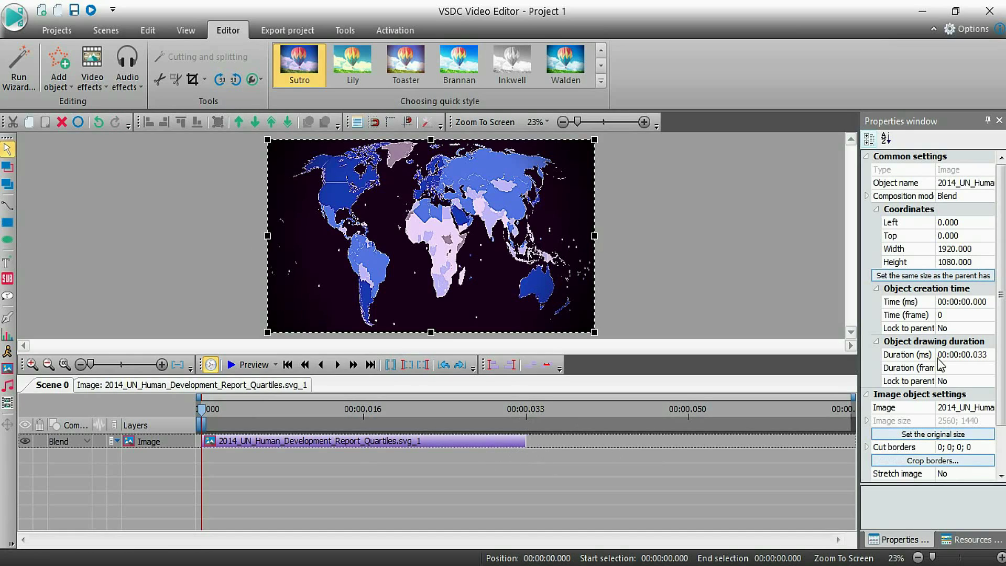
# Set the map image's drawing duration to 00:00:10.033.
pyautogui.click(971, 355)
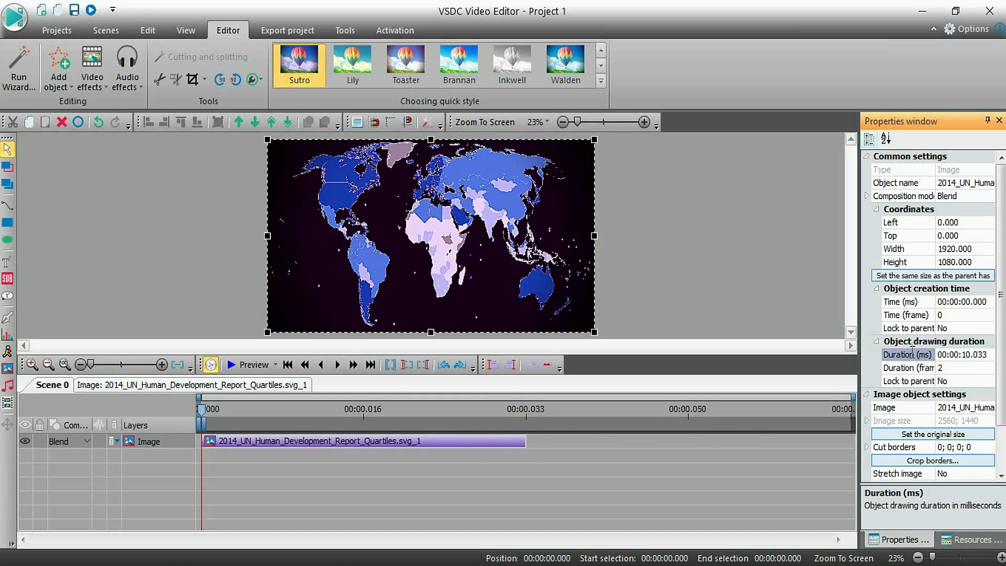
pyautogui.click(733, 450)
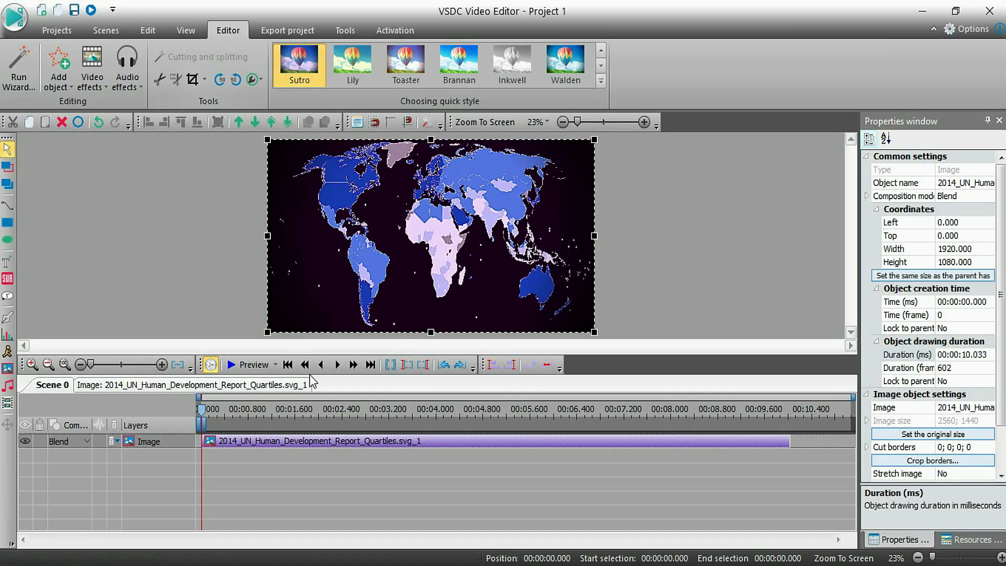
# Place the timeline cursor at about 00:00:02.583 and crop about 216 pixels off the map image's lower border with a custom region.
pyautogui.click(354, 418)
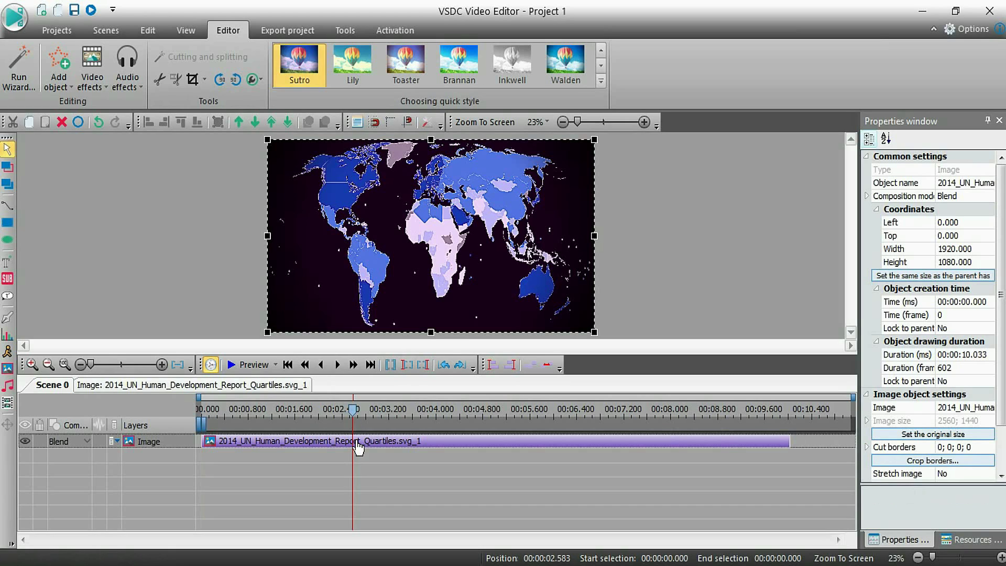
pyautogui.click(204, 80)
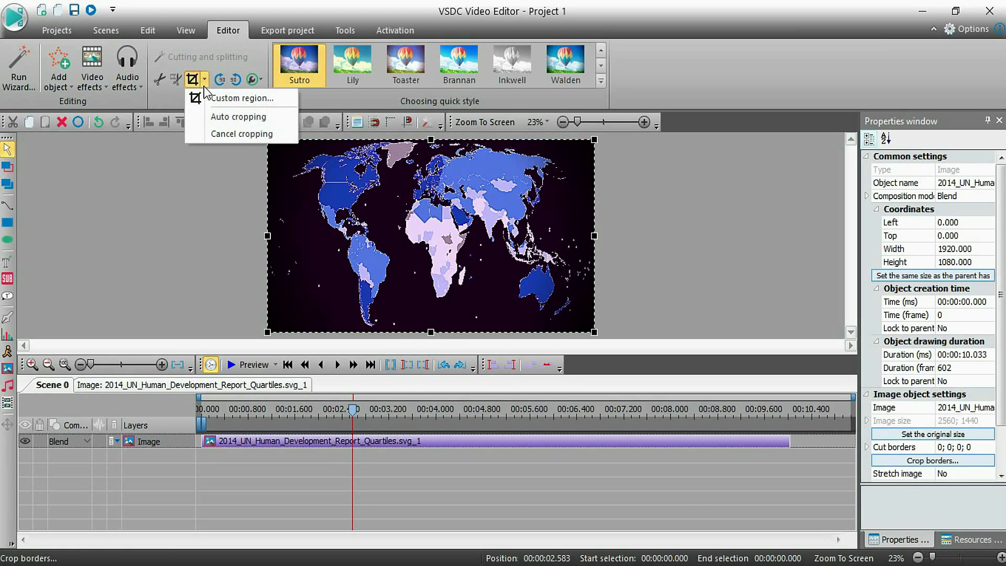
pyautogui.click(219, 99)
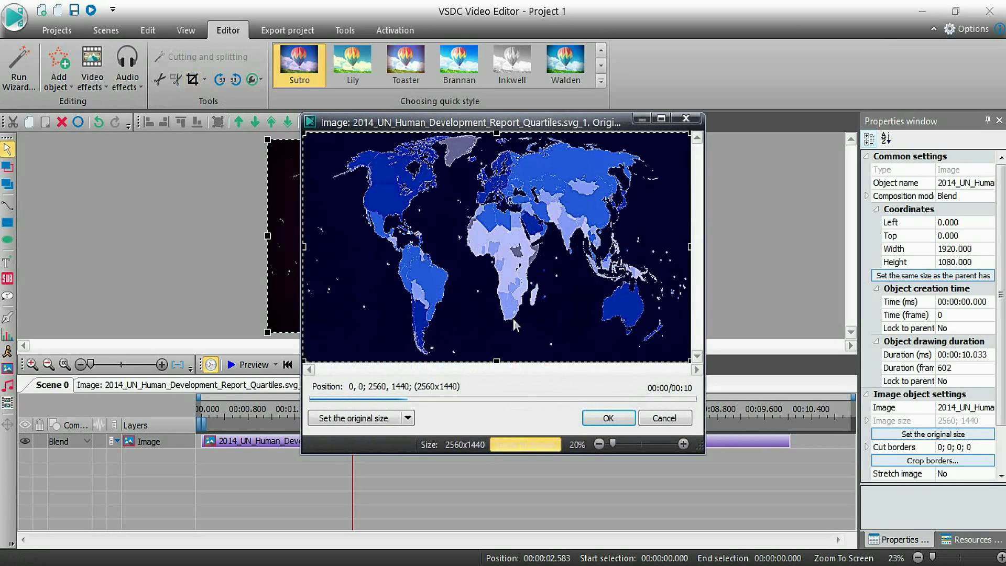
pyautogui.moveTo(496, 362); pyautogui.dragTo(496, 328)
pyautogui.click(607, 419)
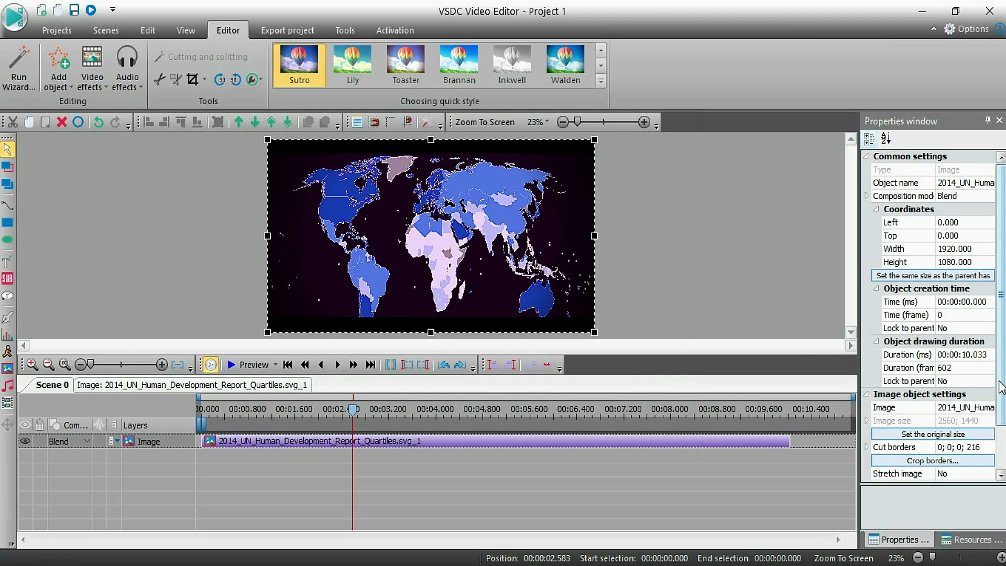
# Enable the Stretch image option for the cropped map image so it fills its frame.
pyautogui.scroll(-2, 967, 426)
pyautogui.click(967, 422)
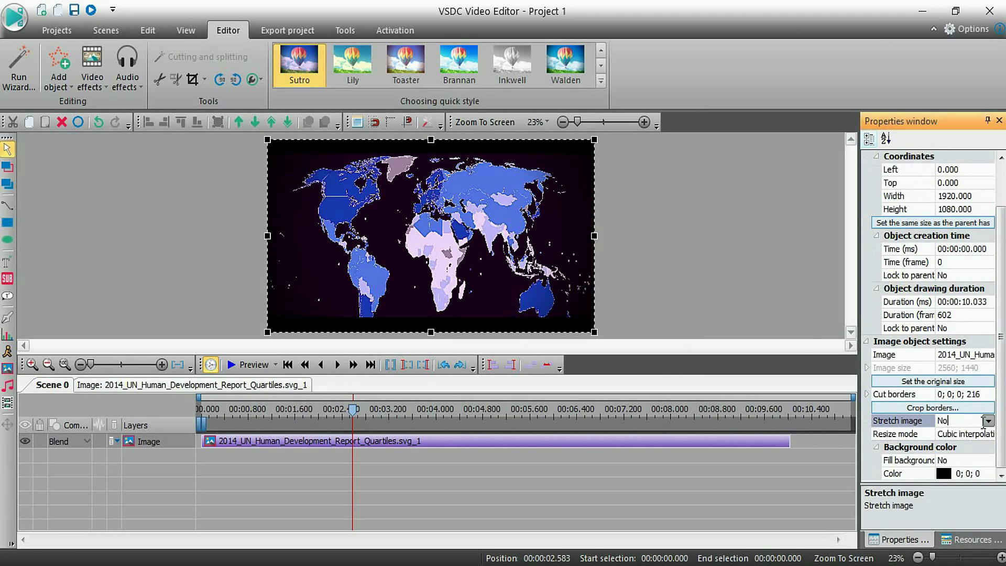
pyautogui.click(989, 420)
pyautogui.click(976, 445)
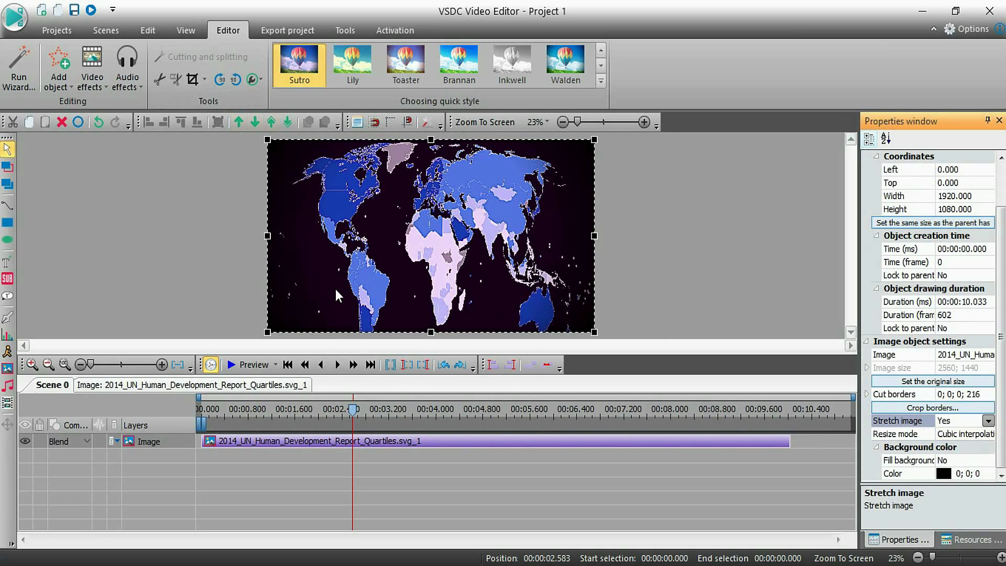
# Apply the Medium Sharpen quick style to the map image.
pyautogui.click(601, 81)
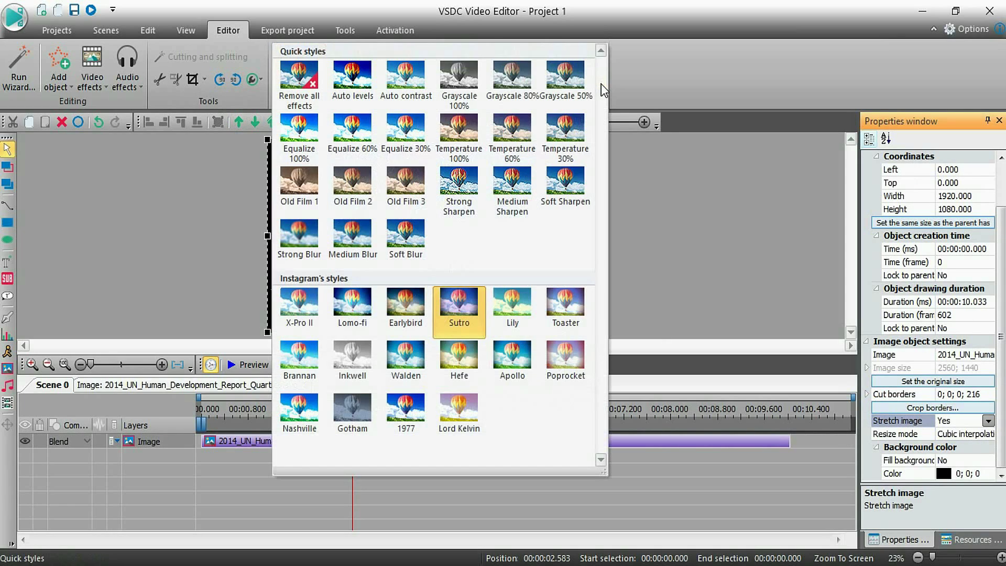
pyautogui.click(513, 191)
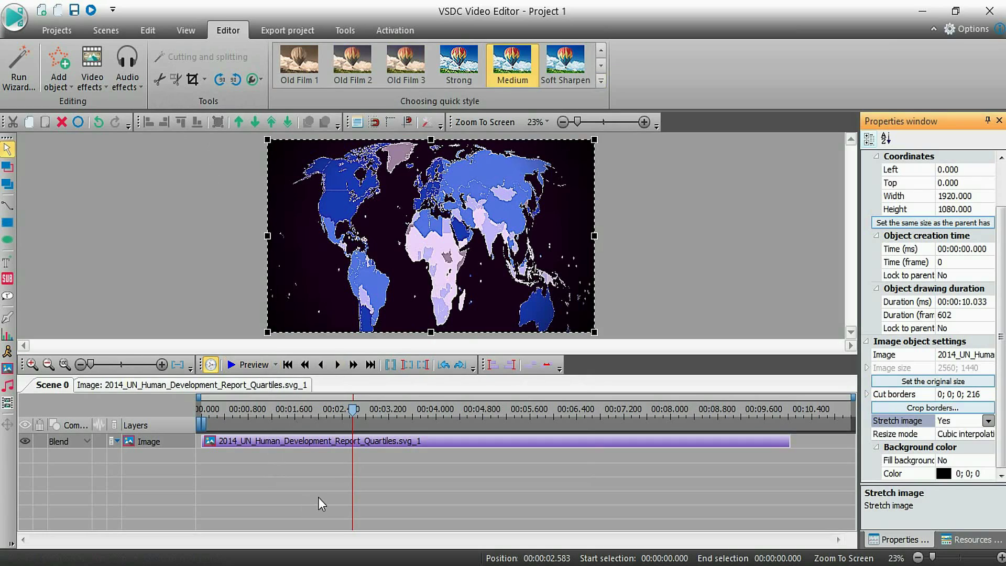
pyautogui.click(352, 441)
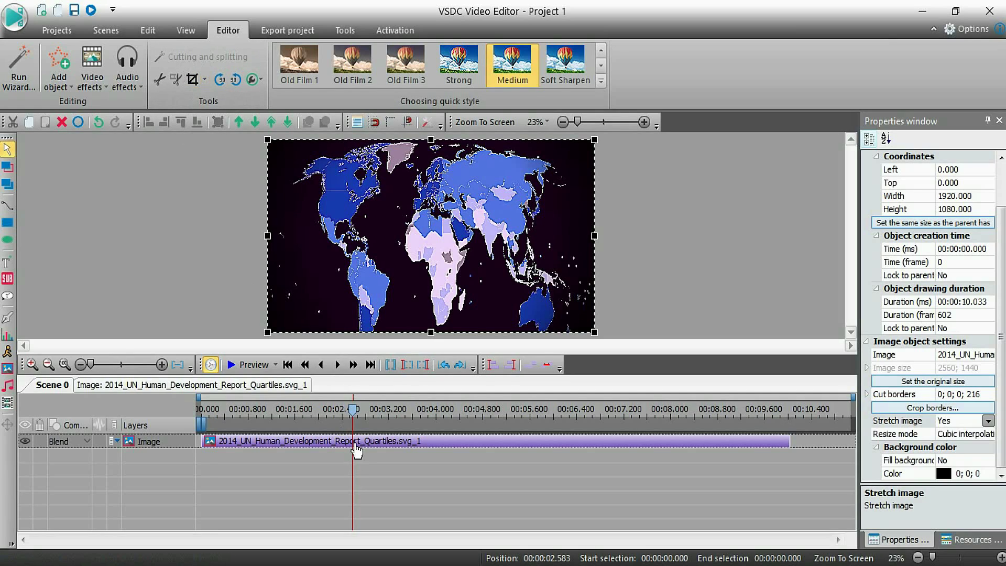
pyautogui.moveTo(356, 451)
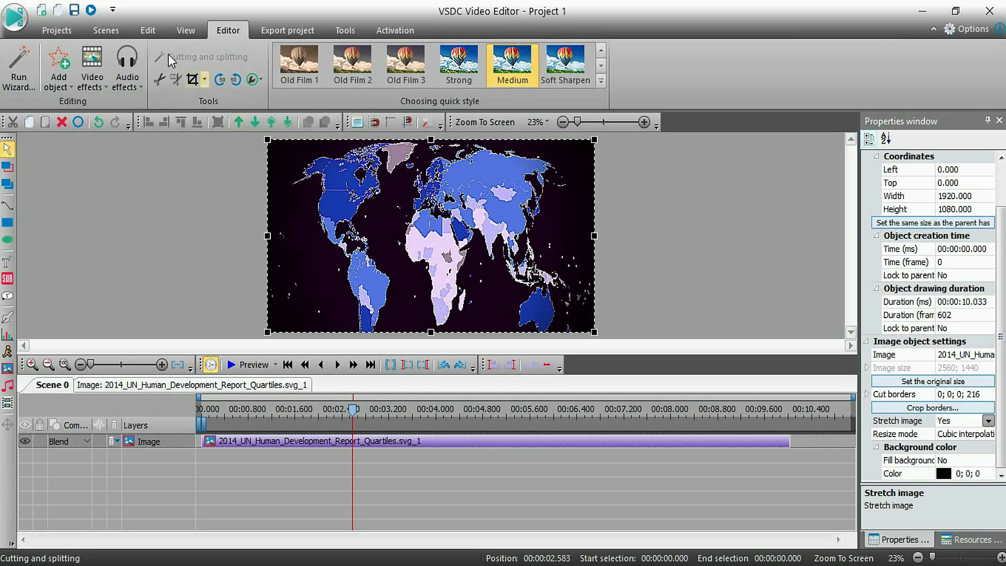
# Add the video MUDAR DE COR VSDC to the scene on an added layer, starting from the cursor position.
pyautogui.click(8, 403)
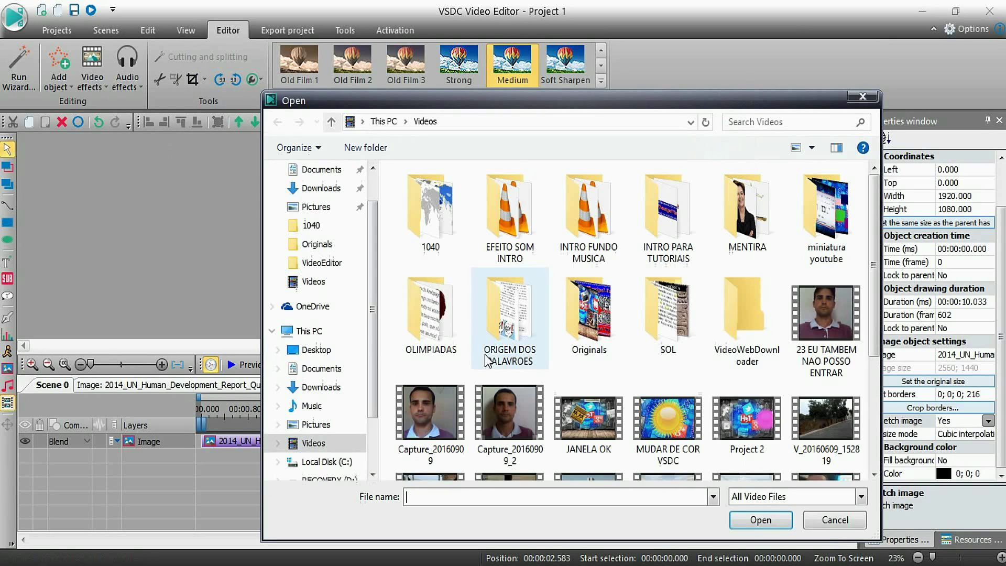
pyautogui.click(675, 419)
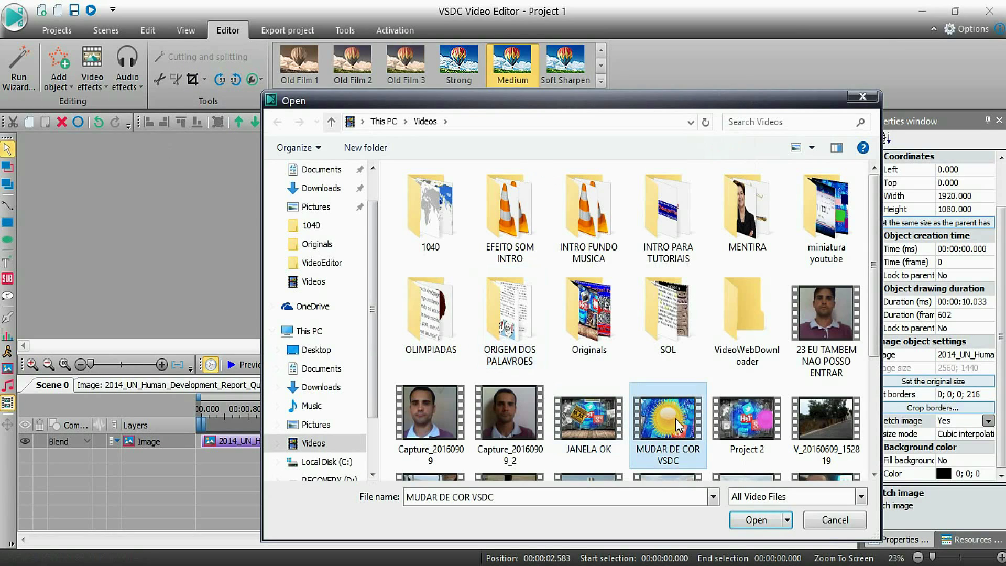
pyautogui.click(758, 526)
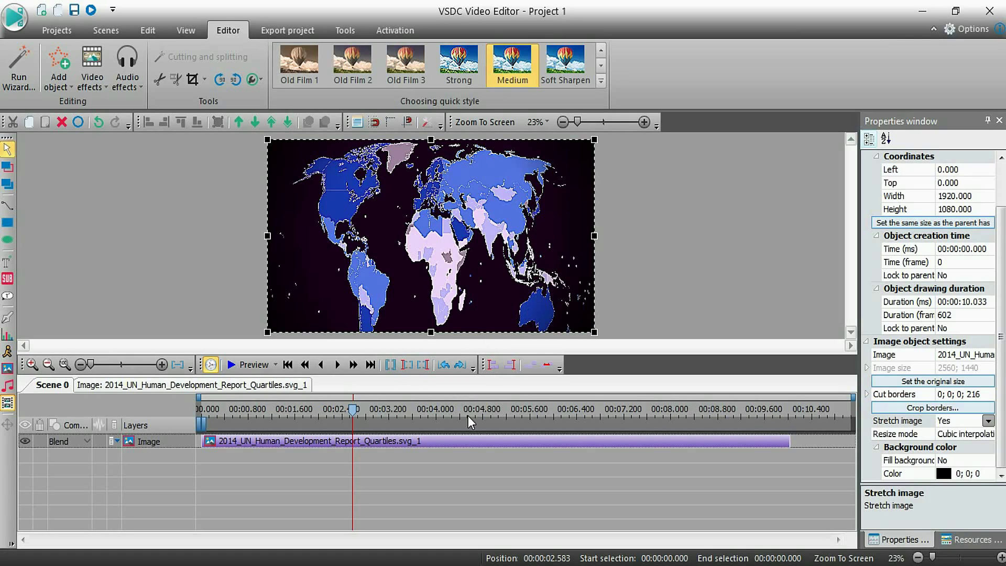
pyautogui.click(459, 367)
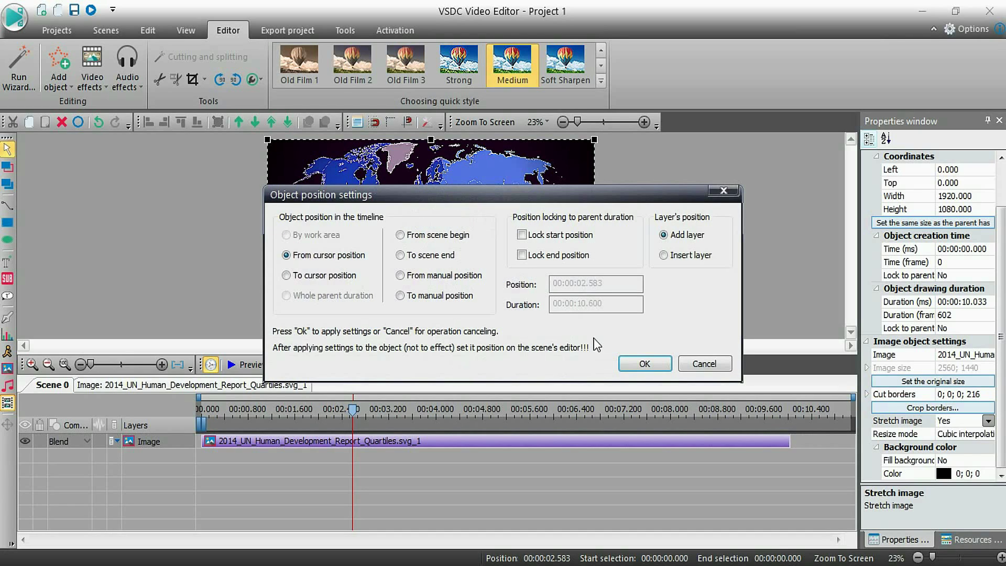
pyautogui.click(658, 364)
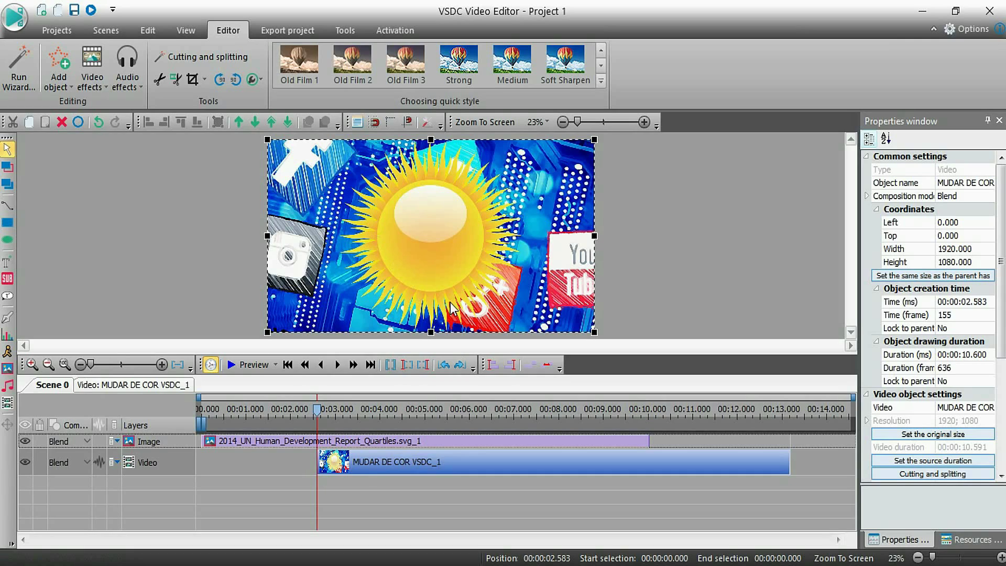
# Split the MUDAR DE COR VSDC video into two parts at 00:00:05.783.
pyautogui.click(460, 407)
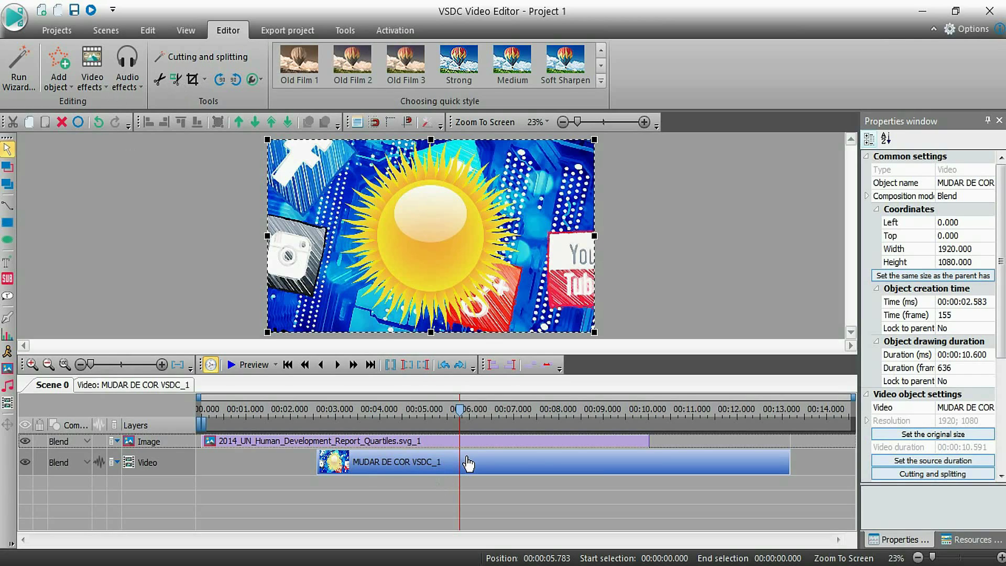
pyautogui.click(175, 79)
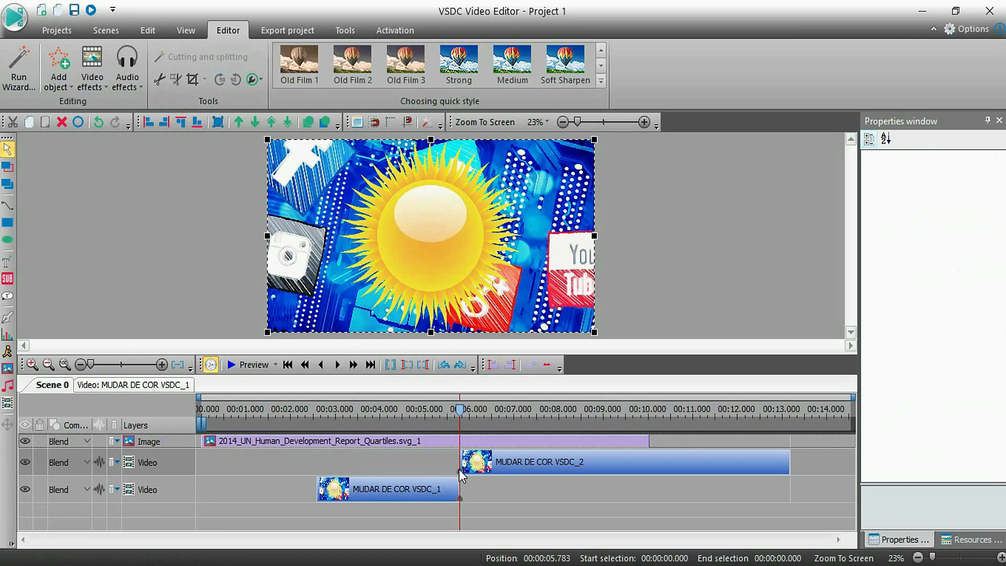
pyautogui.click(403, 444)
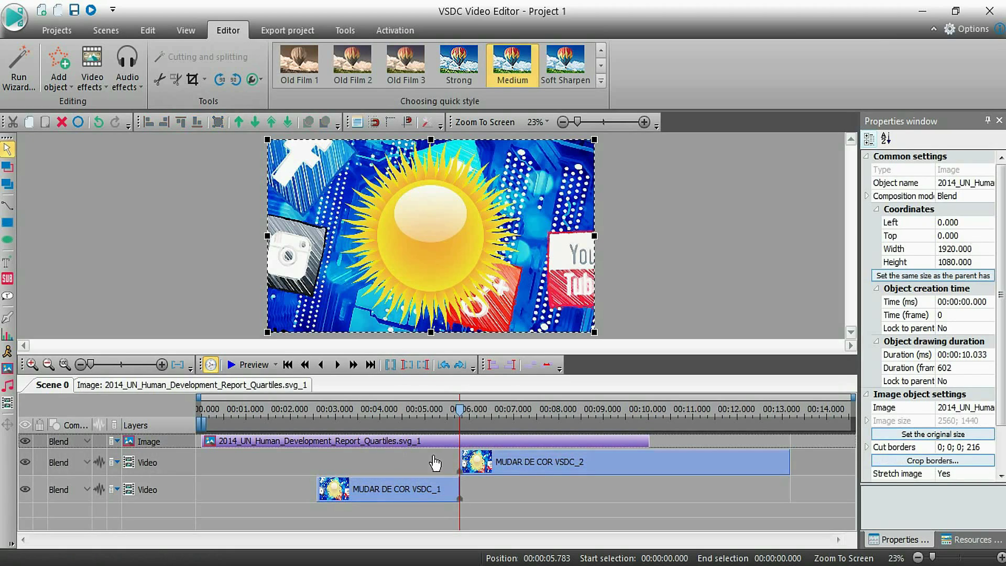
# Open the second video part for cutting and splitting, examine its image and audio export settings, and close the video editor without changes.
pyautogui.click(501, 461)
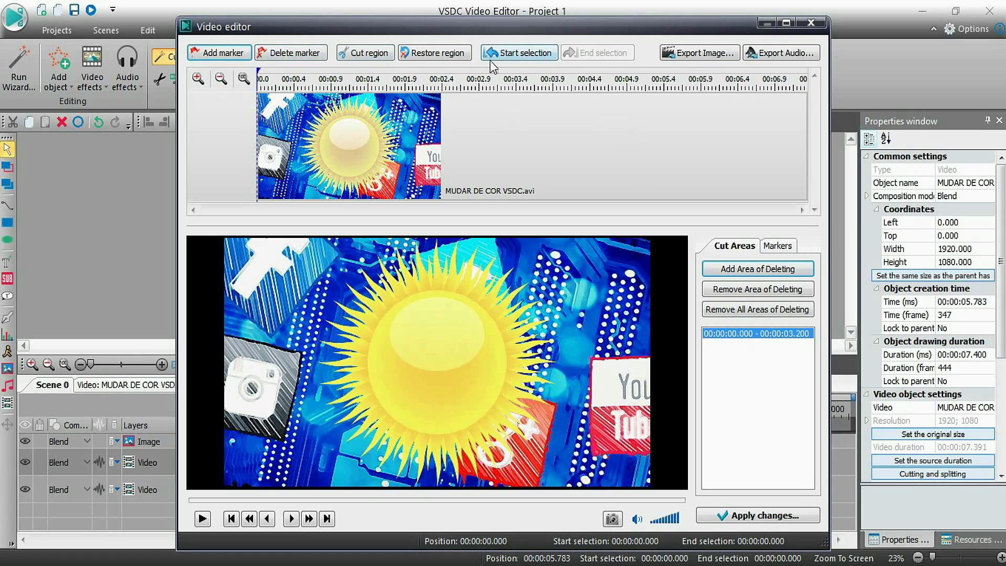
pyautogui.click(697, 54)
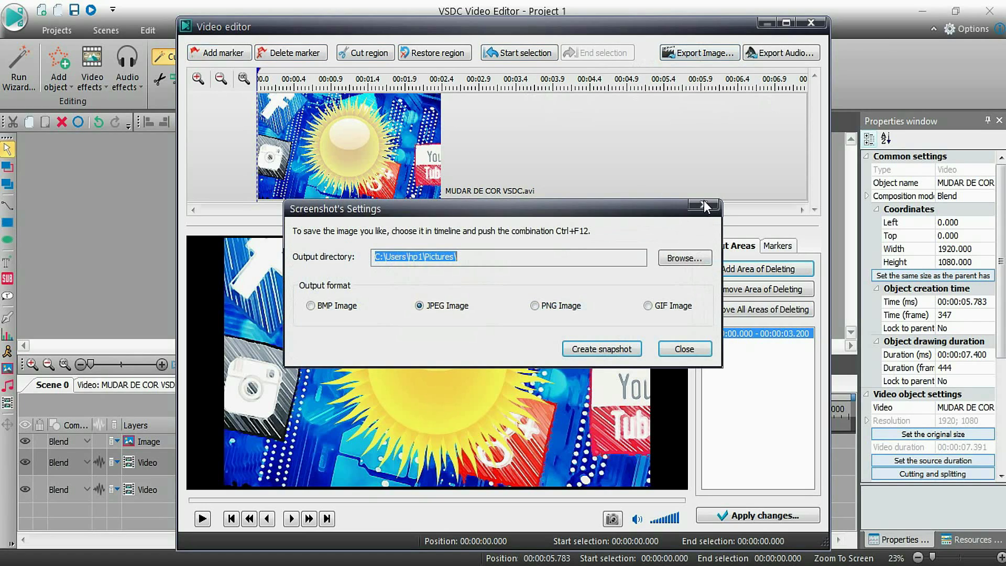
pyautogui.click(711, 208)
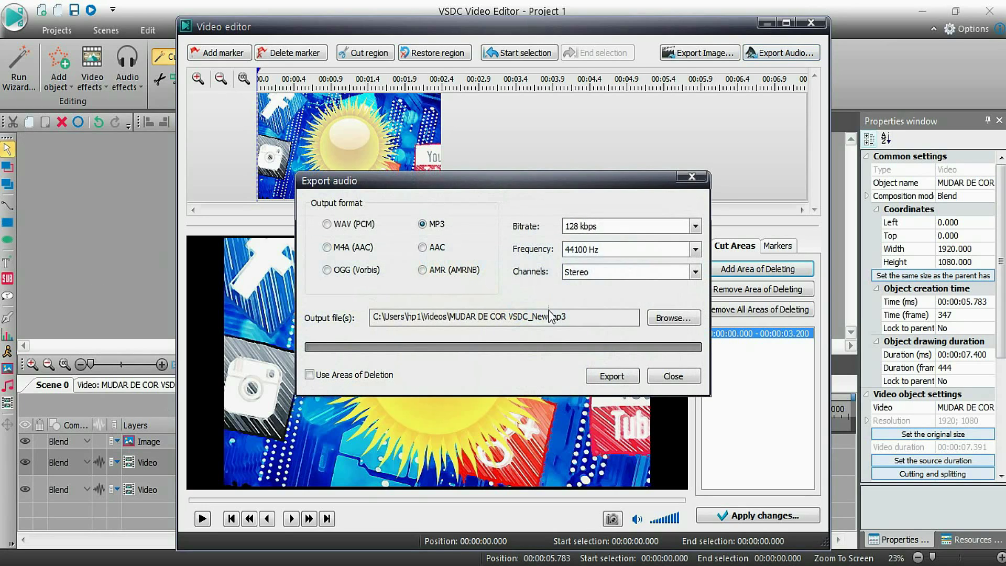
pyautogui.click(700, 182)
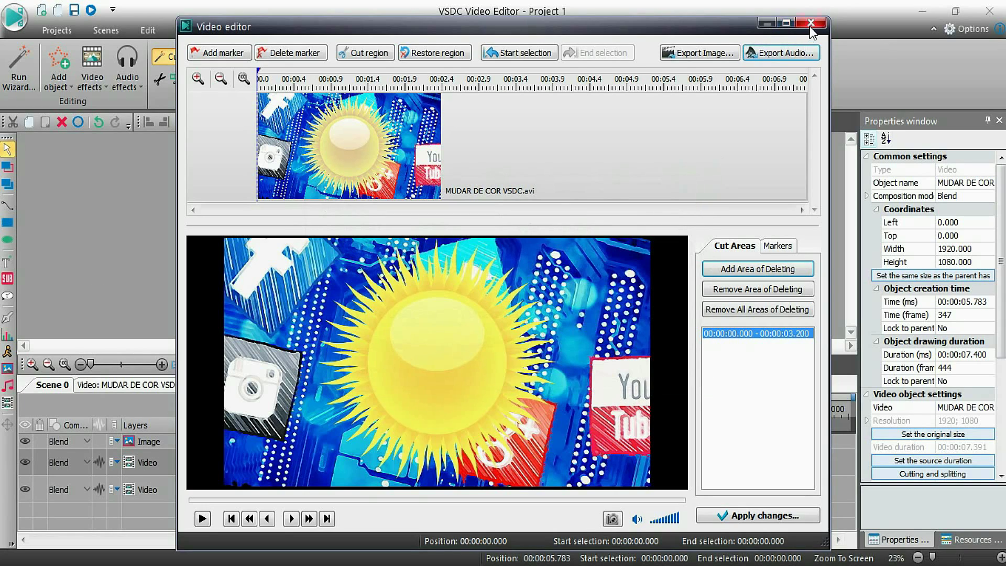
pyautogui.click(812, 24)
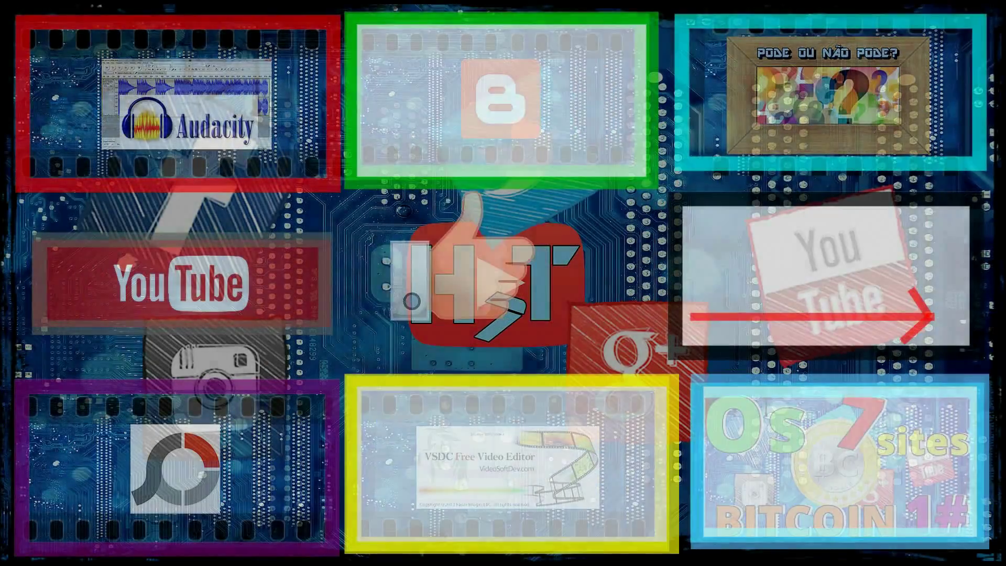